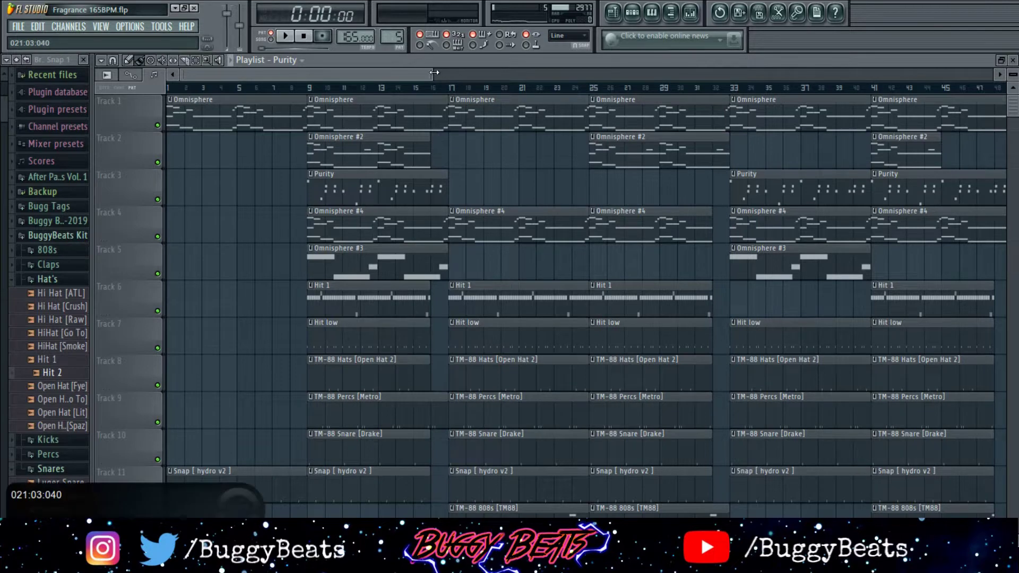
- Zoom the Purity playlist and bring up the channel rack on the Omnisphere pattern
{"action": "left_click_drag", "start_coordinate": [434, 75], "coordinate": [357, 75]}
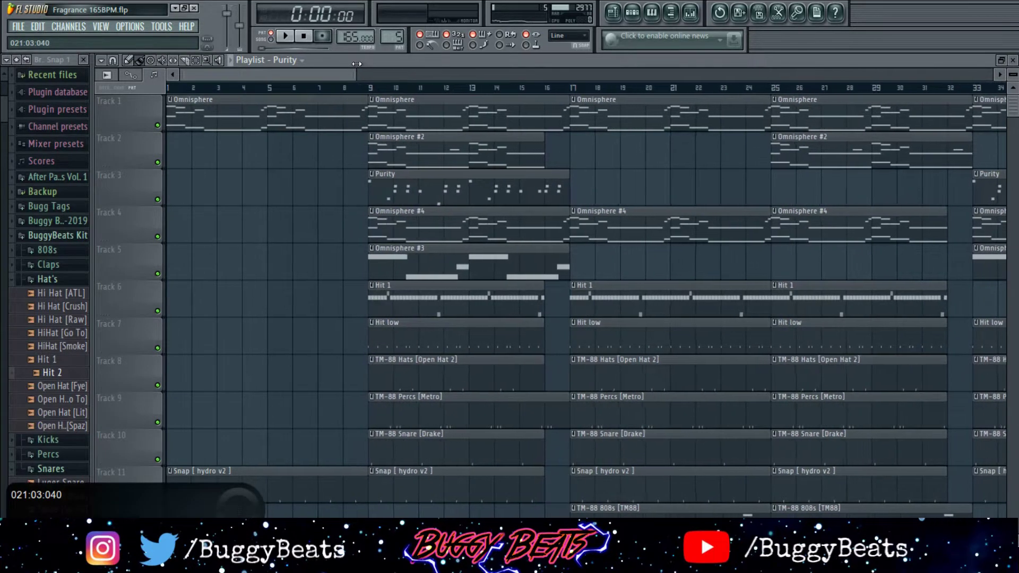
{"action": "scroll", "coordinate": [298, 234], "scroll_direction": "down", "scroll_amount": 1}
{"action": "scroll", "coordinate": [310, 160], "scroll_direction": "up", "scroll_amount": 1}
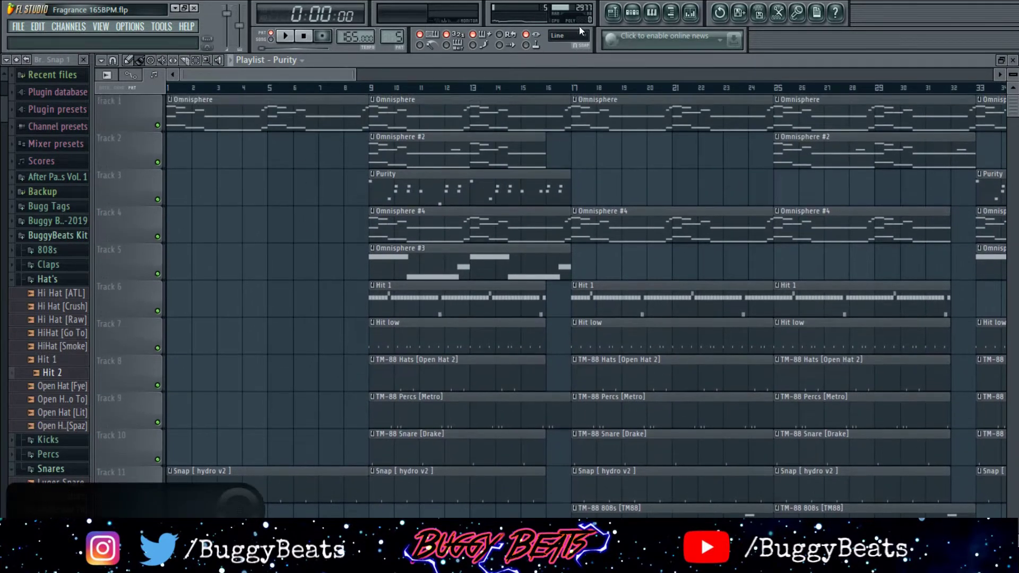
{"action": "left_click", "coordinate": [633, 14]}
- Open the Omnisphere instrument's plugin window, then return to the channel rack
{"action": "scroll", "coordinate": [389, 36], "scroll_direction": "down", "scroll_amount": 4}
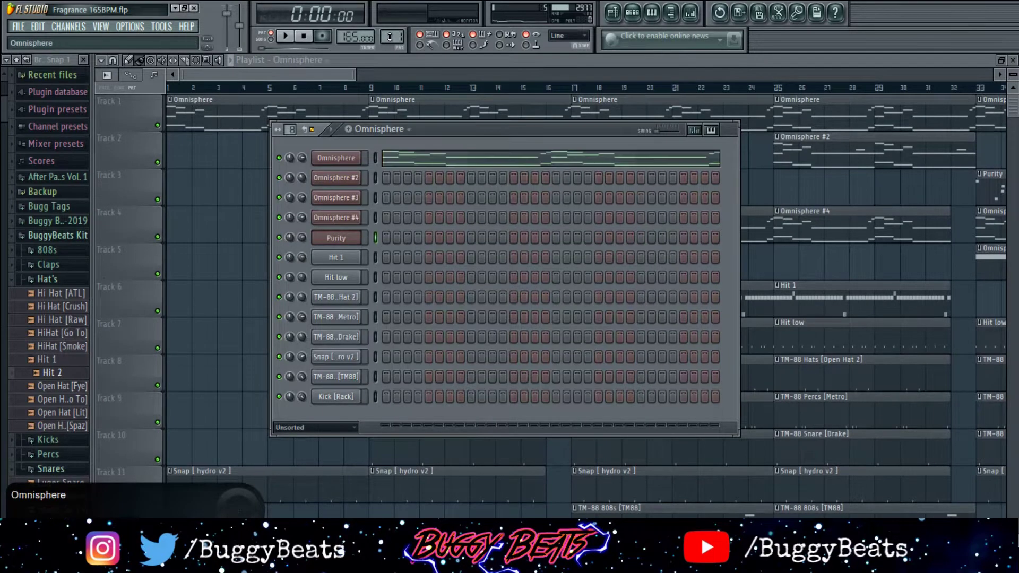
{"action": "left_click", "coordinate": [358, 159]}
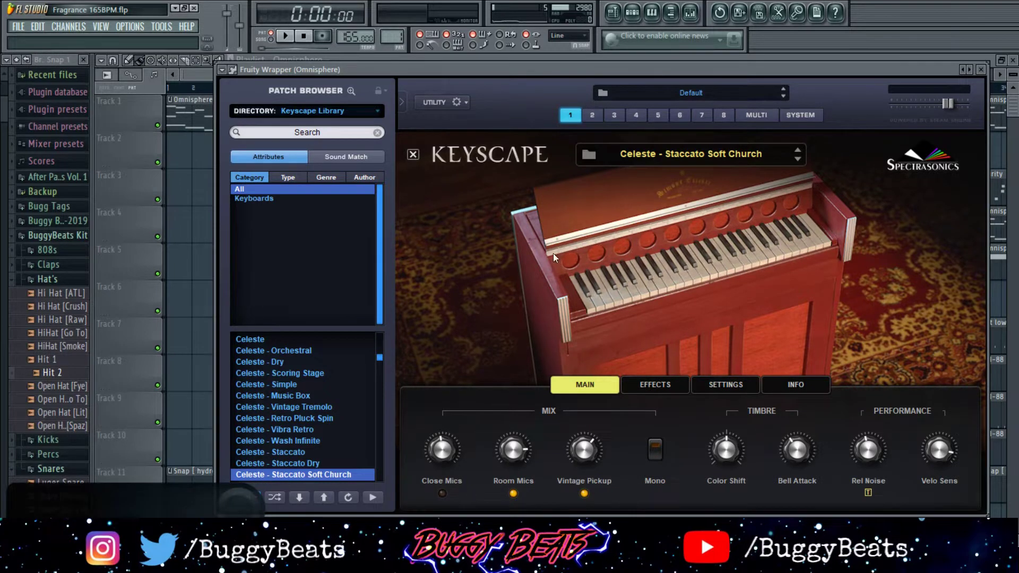
{"action": "left_click", "coordinate": [632, 12]}
- Play the Omnisphere melody in its zoomed-out four-bar piano roll, then stop playback
{"action": "left_click", "coordinate": [480, 160]}
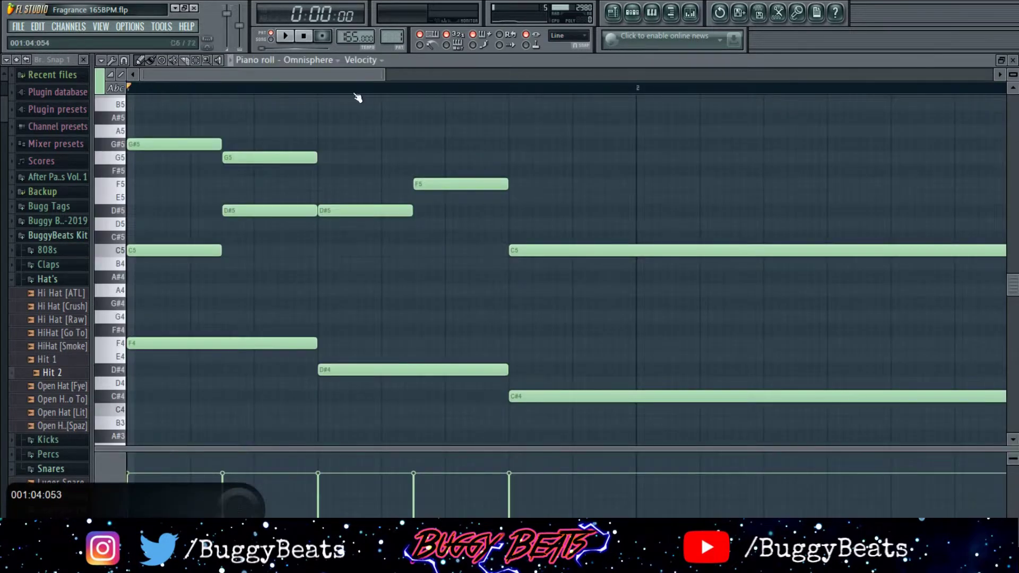
{"action": "mouse_move", "coordinate": [381, 72]}
{"action": "left_mouse_down"}
{"action": "mouse_move", "coordinate": [566, 73]}
{"action": "mouse_move", "coordinate": [926, 101]}
{"action": "mouse_move", "coordinate": [489, 150]}
{"action": "left_mouse_up"}
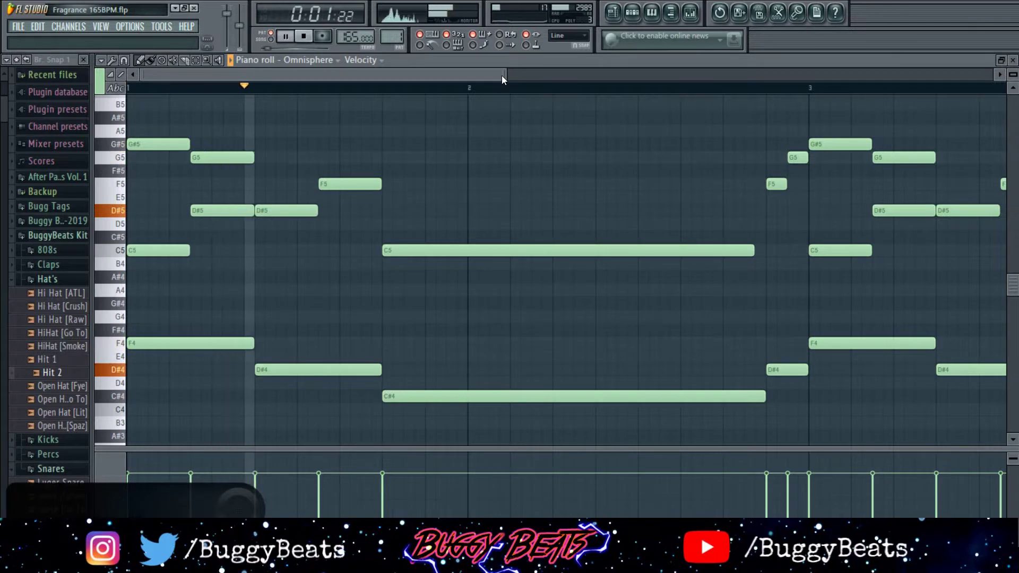
{"action": "left_click_drag", "start_coordinate": [503, 75], "coordinate": [768, 75]}
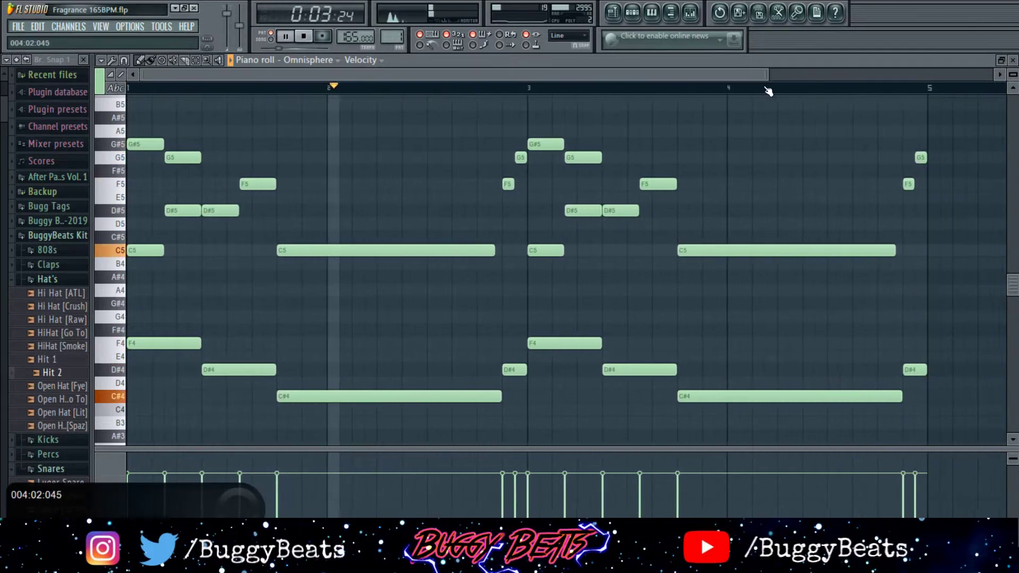
{"action": "scroll", "coordinate": [353, 130], "scroll_direction": "up", "scroll_amount": 3}
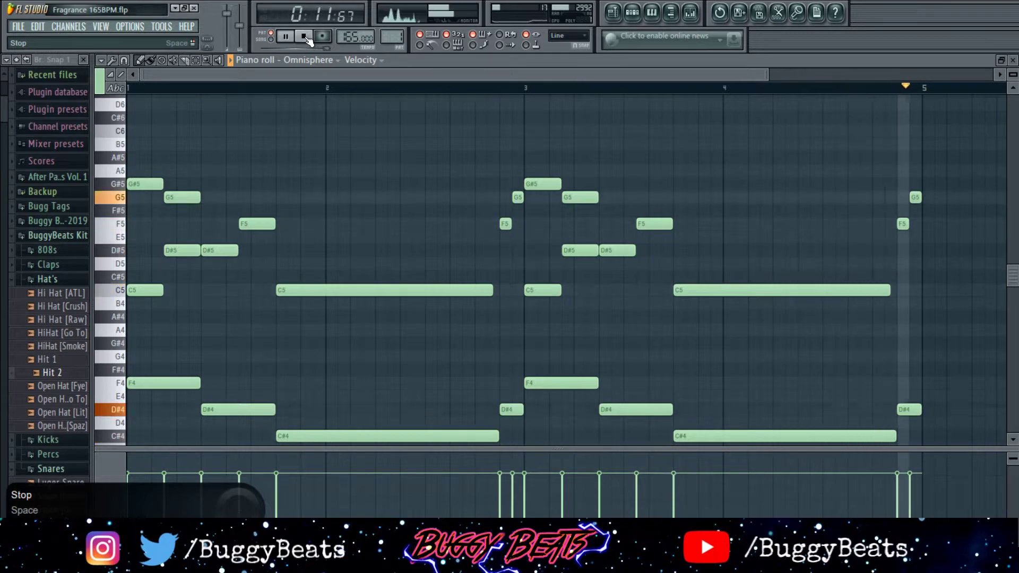
{"action": "left_click", "coordinate": [305, 36]}
- Switch to Omnisphere #2 and open its plugin window and piano roll
{"action": "left_click", "coordinate": [637, 17]}
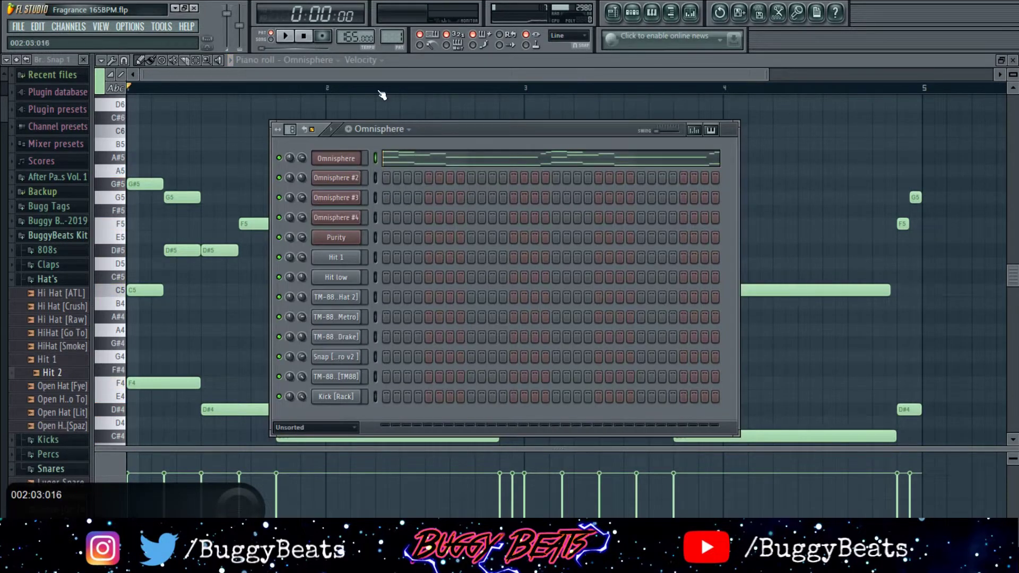
{"action": "scroll", "coordinate": [397, 38], "scroll_direction": "up", "scroll_amount": 1}
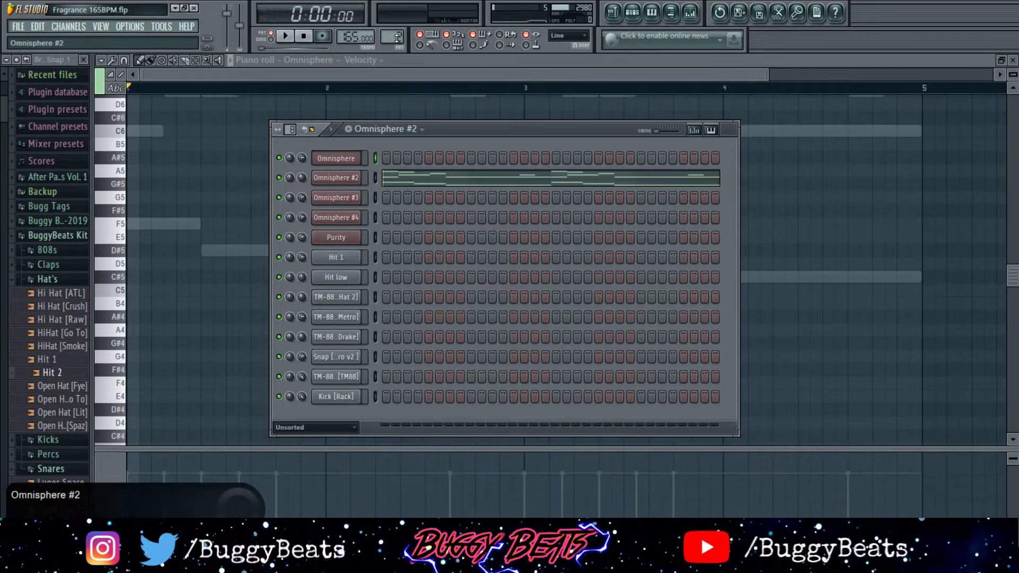
{"action": "left_click", "coordinate": [333, 176]}
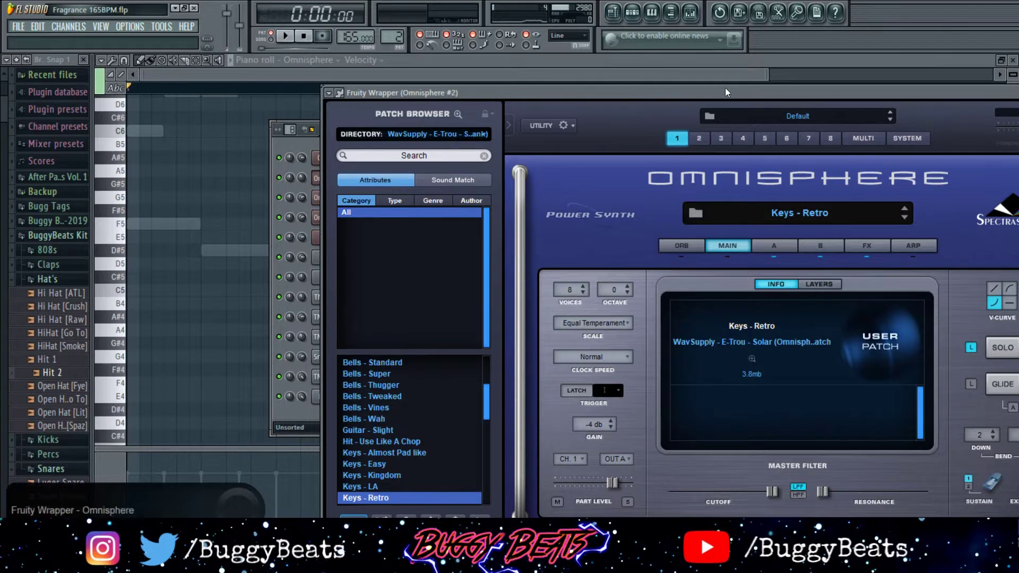
{"action": "left_click", "coordinate": [635, 15]}
{"action": "left_click", "coordinate": [459, 178]}
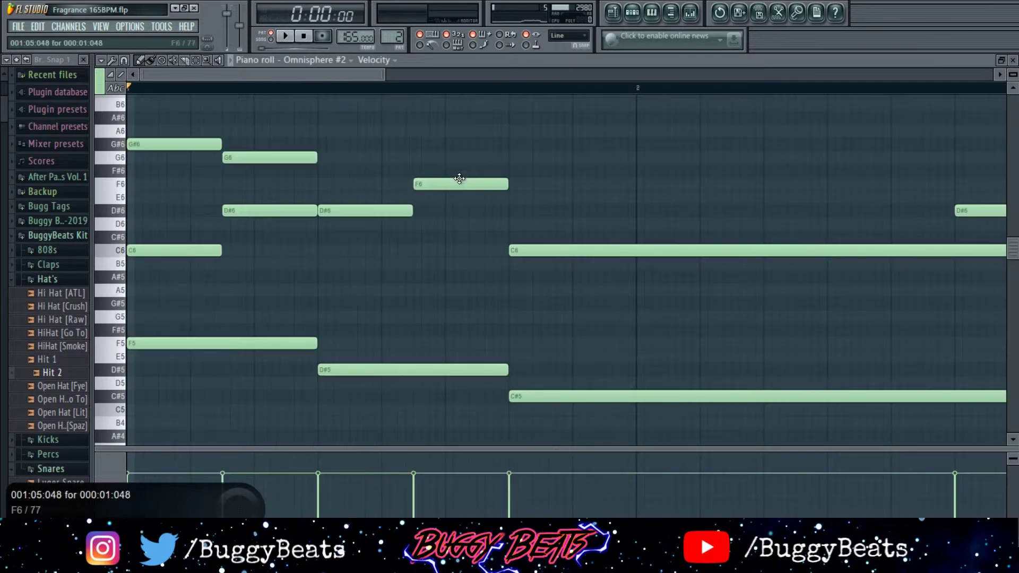
- Inspect the HalfTime and Fruity Parametric EQ 2 effects on mixer Insert 2
{"action": "left_click", "coordinate": [690, 13]}
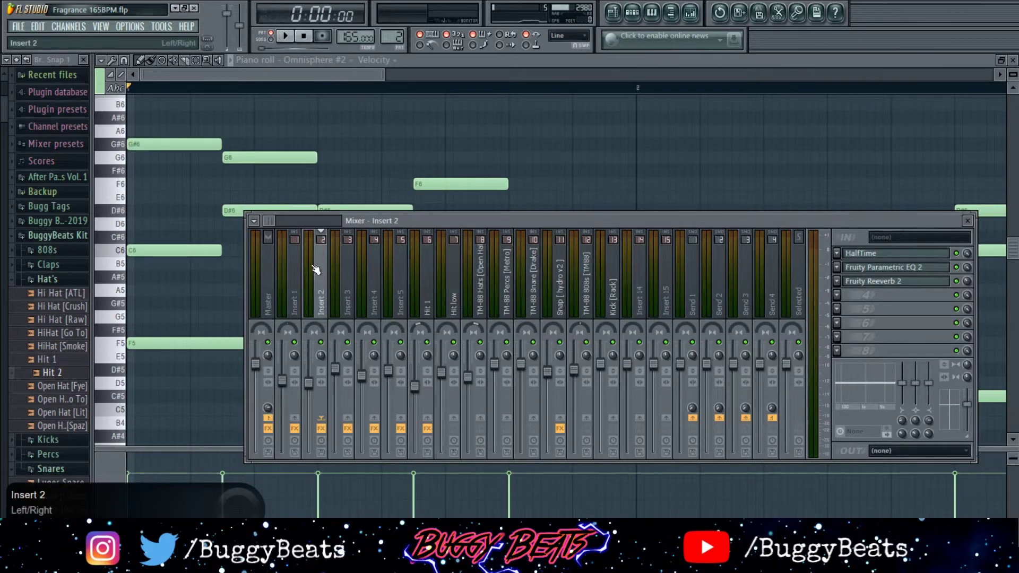
{"action": "left_click", "coordinate": [897, 257]}
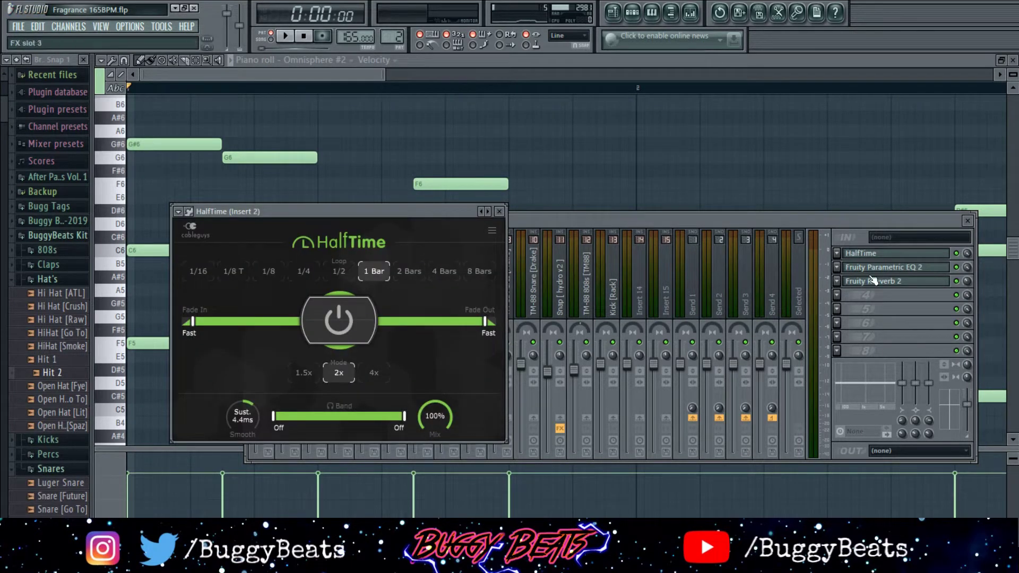
{"action": "left_click", "coordinate": [891, 273]}
{"action": "left_click", "coordinate": [891, 273]}
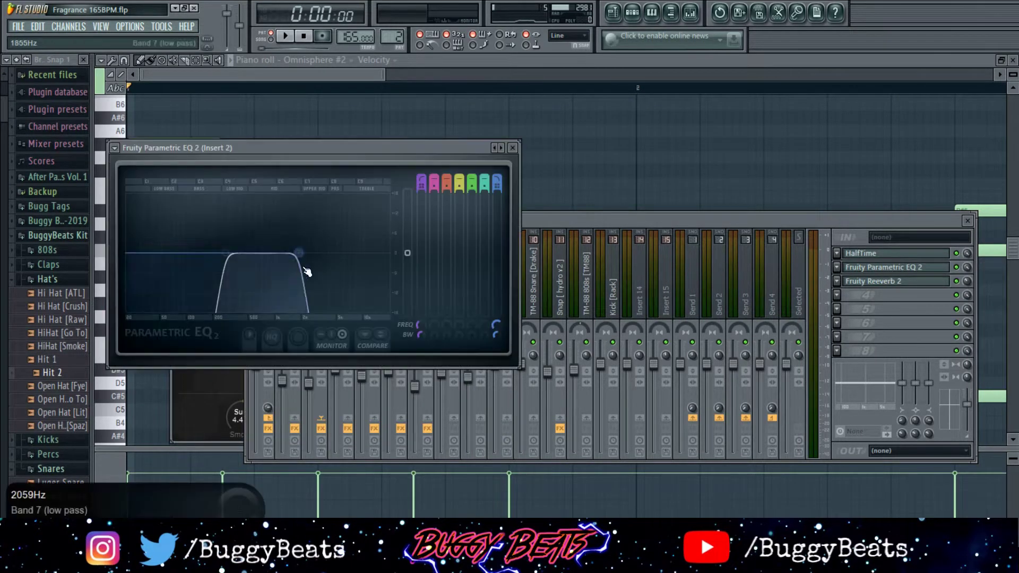
{"action": "left_click", "coordinate": [897, 284]}
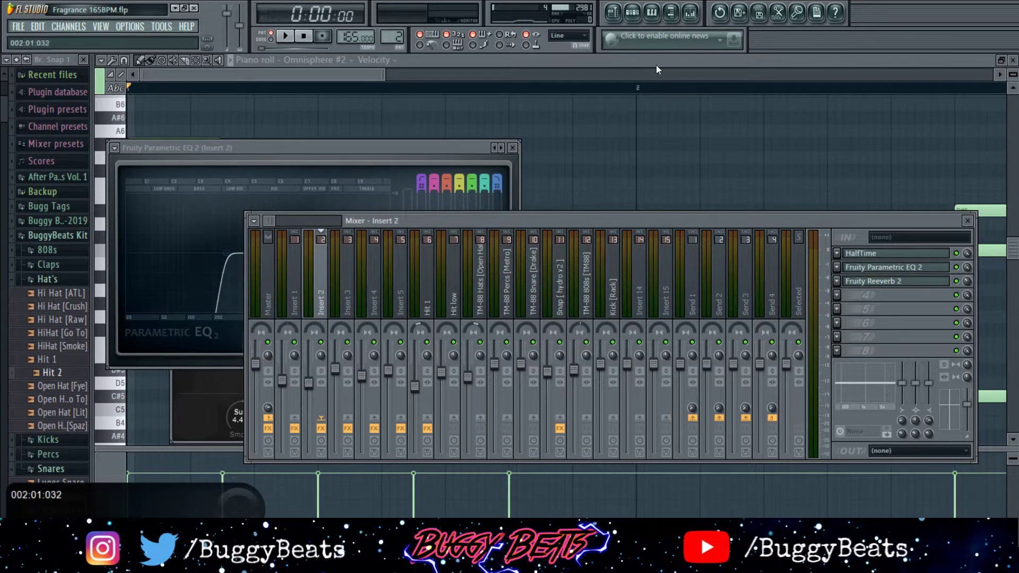
{"action": "left_click", "coordinate": [632, 12]}
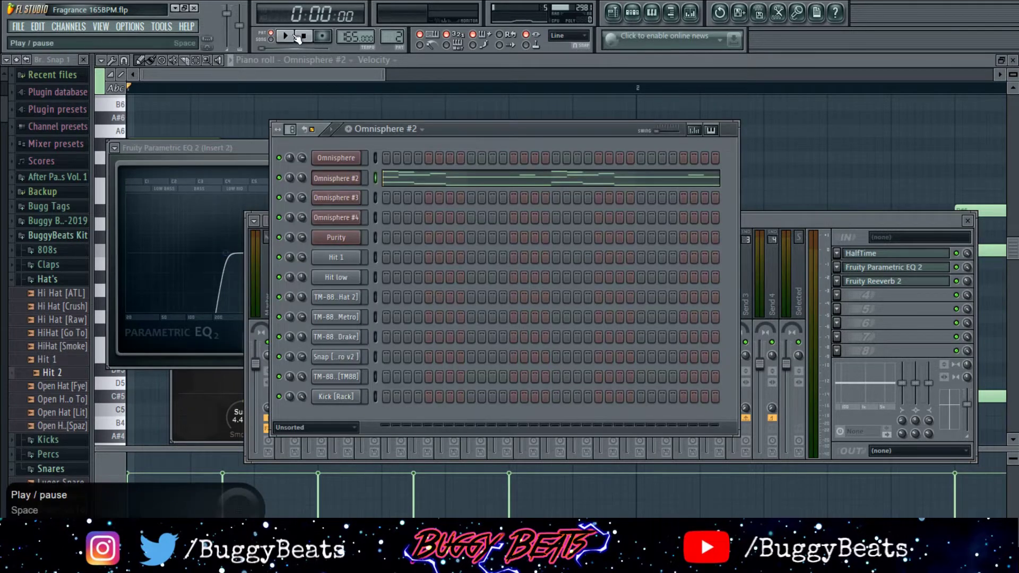
- Play the Omnisphere #2 four-bar melody in its zoomed-out piano roll, then stop
{"action": "left_click", "coordinate": [425, 178]}
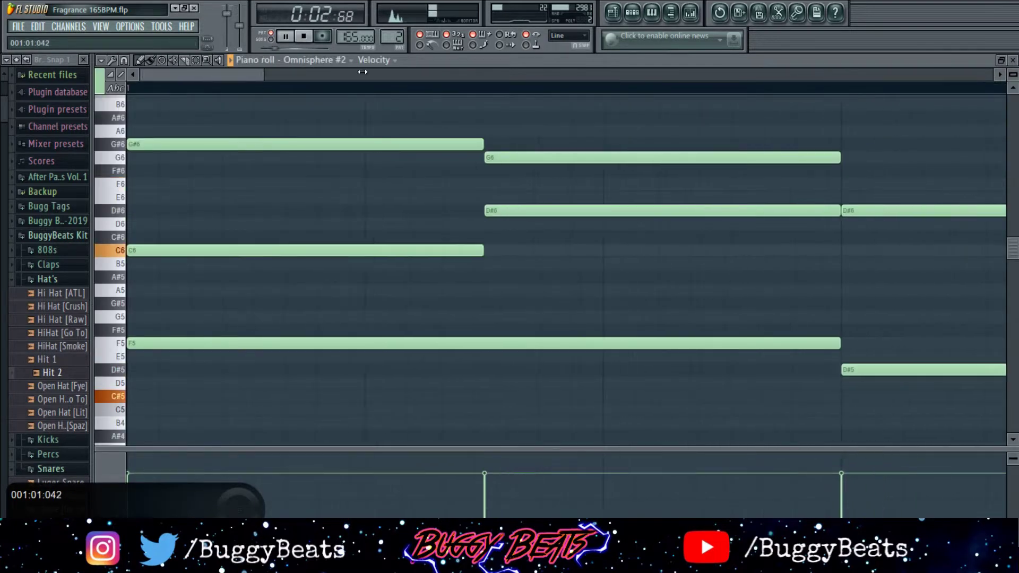
{"action": "left_click_drag", "start_coordinate": [202, 70], "coordinate": [941, 73]}
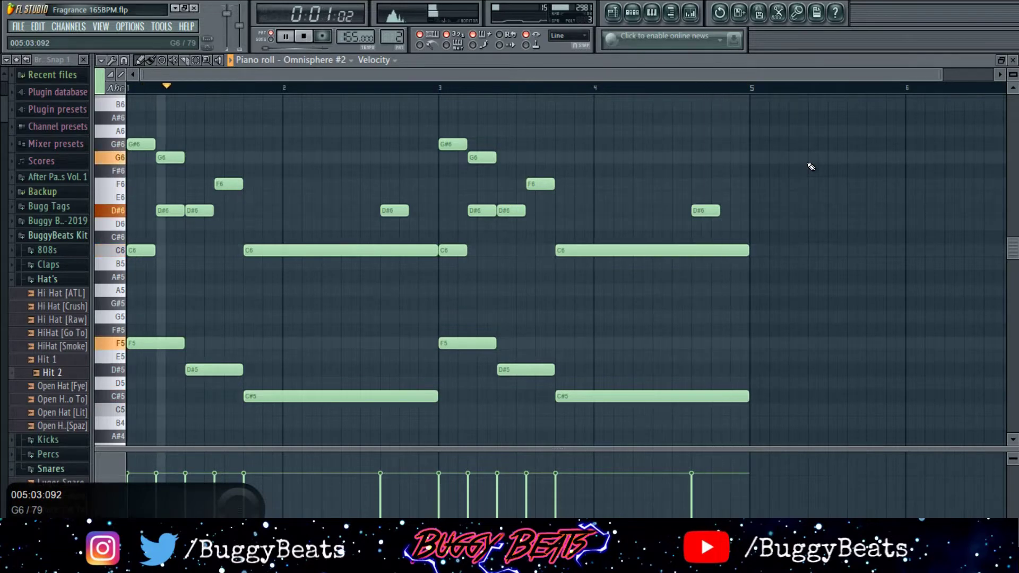
{"action": "scroll", "coordinate": [811, 167], "scroll_direction": "up", "scroll_amount": 6}
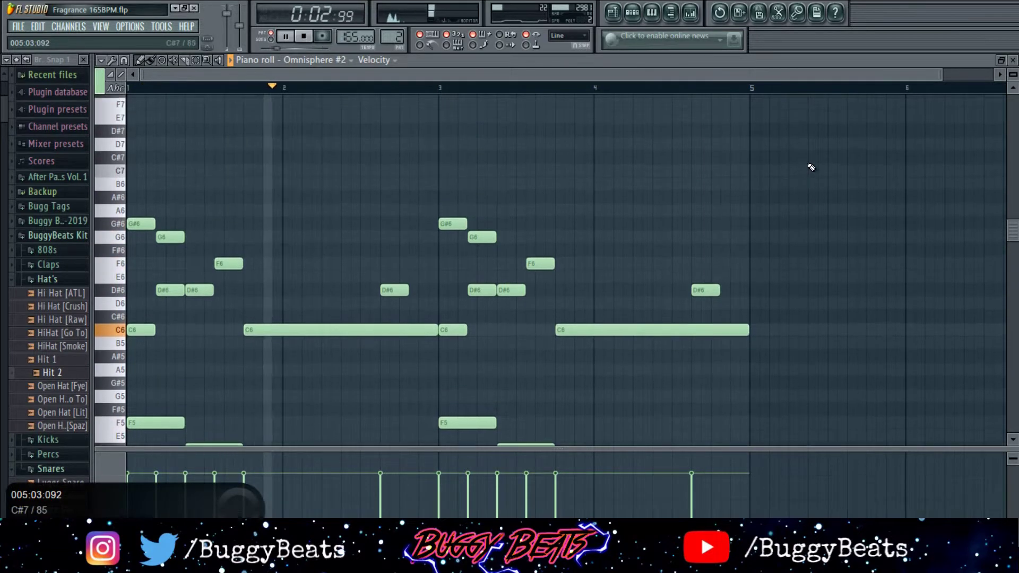
{"action": "scroll", "coordinate": [812, 167], "scroll_direction": "down", "scroll_amount": 3}
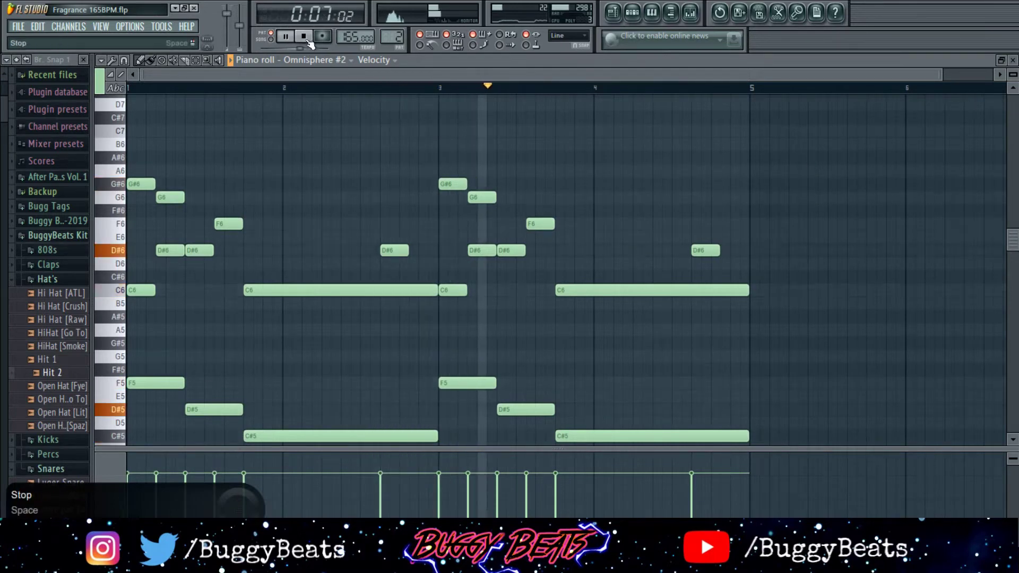
{"action": "scroll", "coordinate": [610, 159], "scroll_direction": "down", "scroll_amount": 3}
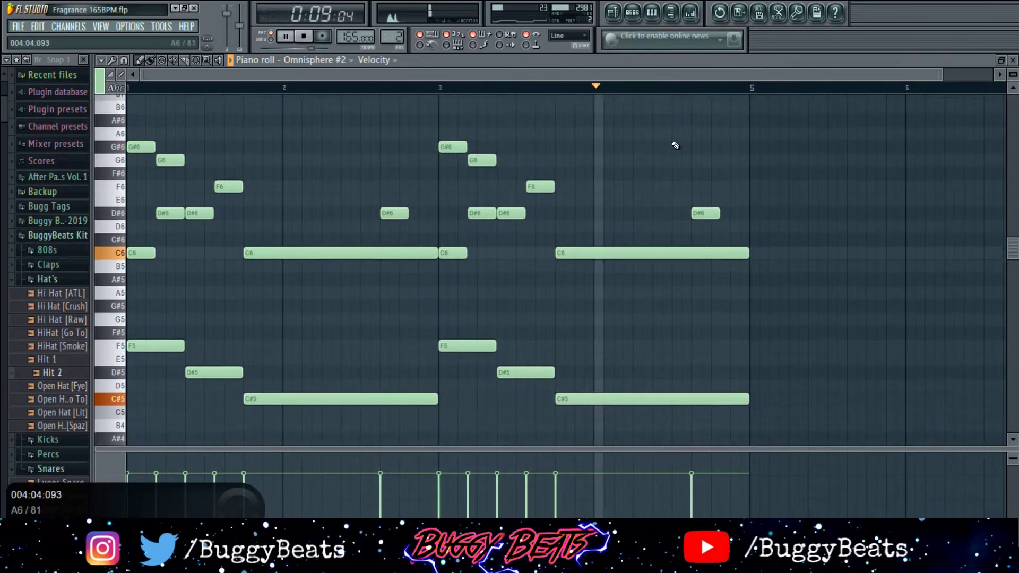
{"action": "left_click", "coordinate": [311, 37]}
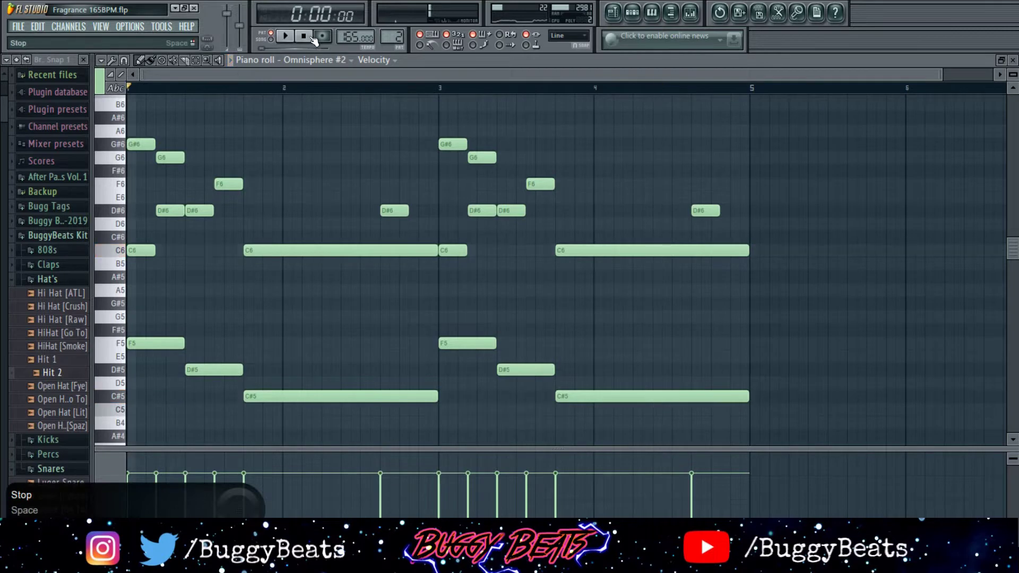
- Select Omnisphere #3 in the channel rack and view its plugin window
{"action": "left_click", "coordinate": [632, 13]}
{"action": "scroll", "coordinate": [381, 36], "scroll_direction": "up", "scroll_amount": 1}
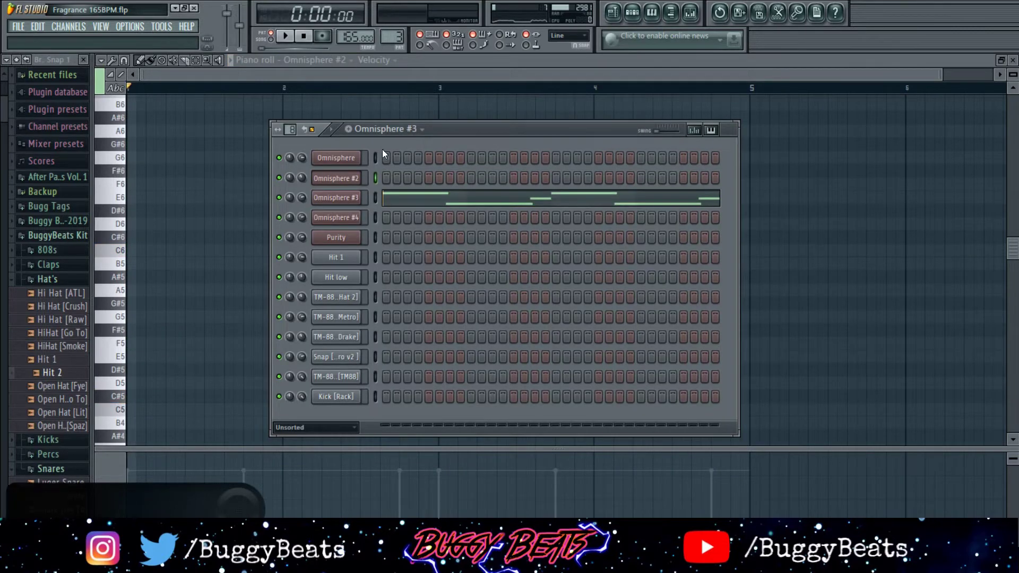
{"action": "left_click", "coordinate": [349, 198]}
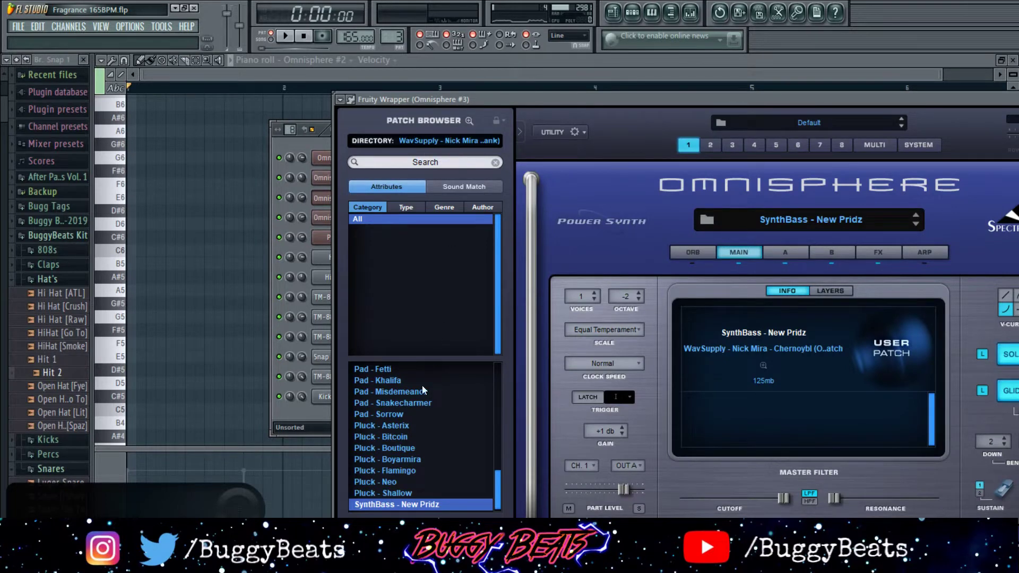
{"action": "left_click", "coordinate": [643, 17]}
- Play Omnisphere #3's F4, C#4 and D#4 notes in the zoomed-out piano roll, then stop
{"action": "left_click", "coordinate": [510, 179]}
{"action": "left_click_drag", "start_coordinate": [385, 72], "coordinate": [860, 71]}
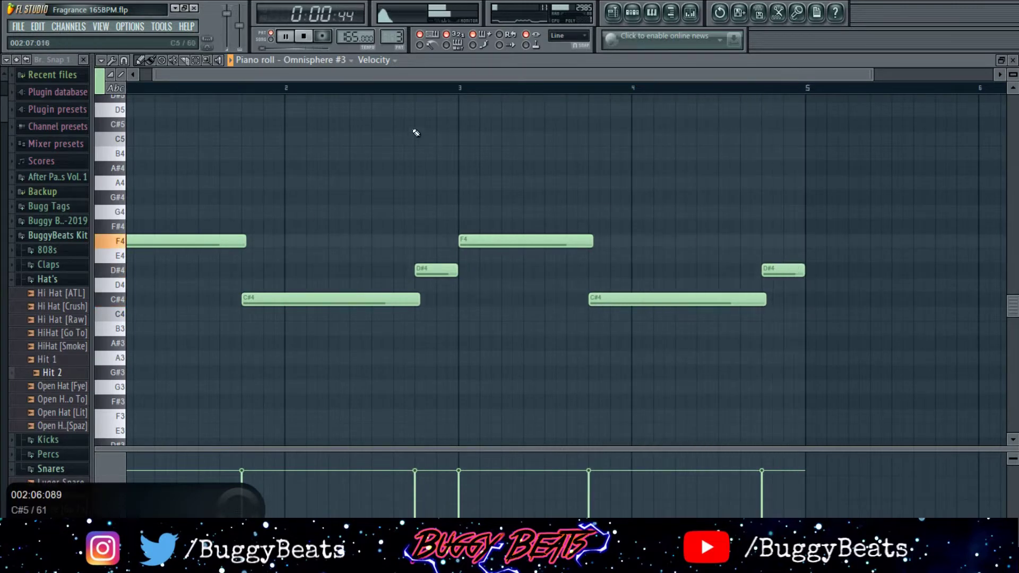
{"action": "left_click", "coordinate": [305, 37]}
{"action": "left_click", "coordinate": [632, 15]}
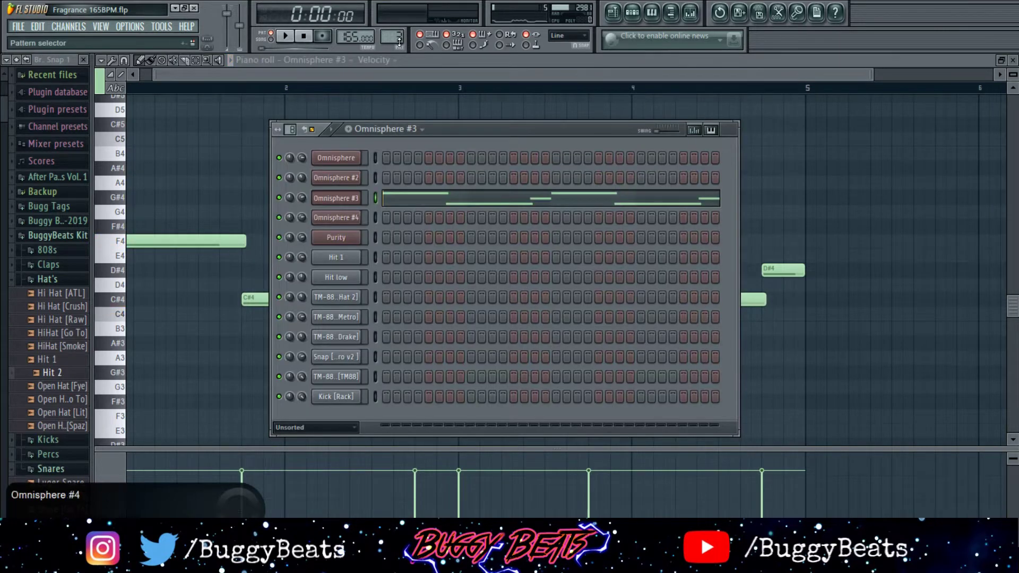
{"action": "scroll", "coordinate": [399, 40], "scroll_direction": "up", "scroll_amount": 1}
- View Omnisphere #4's instrument settings and start playing its zoomed-out piano roll
{"action": "left_click", "coordinate": [353, 223]}
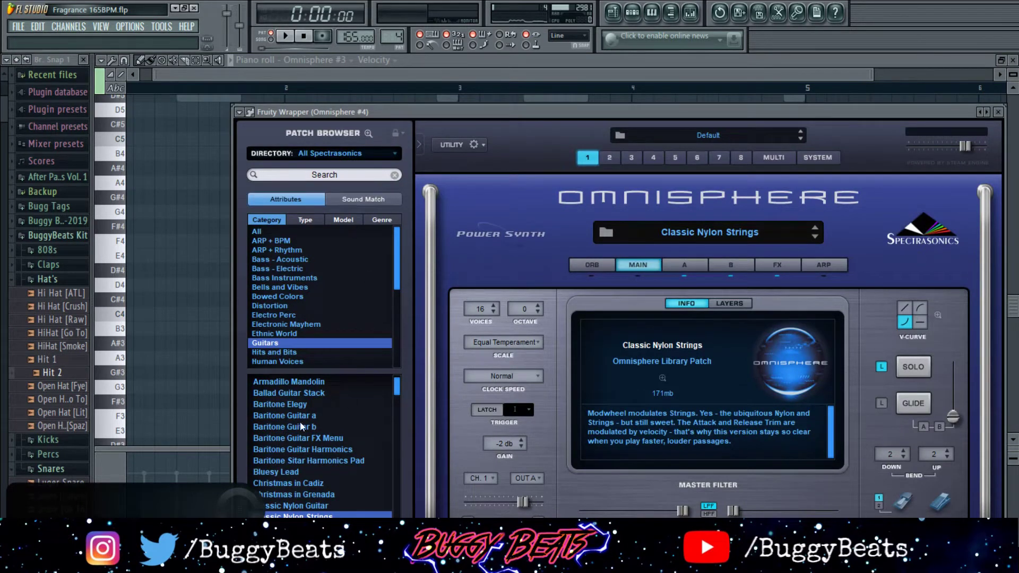
{"action": "left_click", "coordinate": [641, 19]}
{"action": "left_click", "coordinate": [449, 220]}
{"action": "left_click_drag", "start_coordinate": [385, 75], "coordinate": [858, 74]}
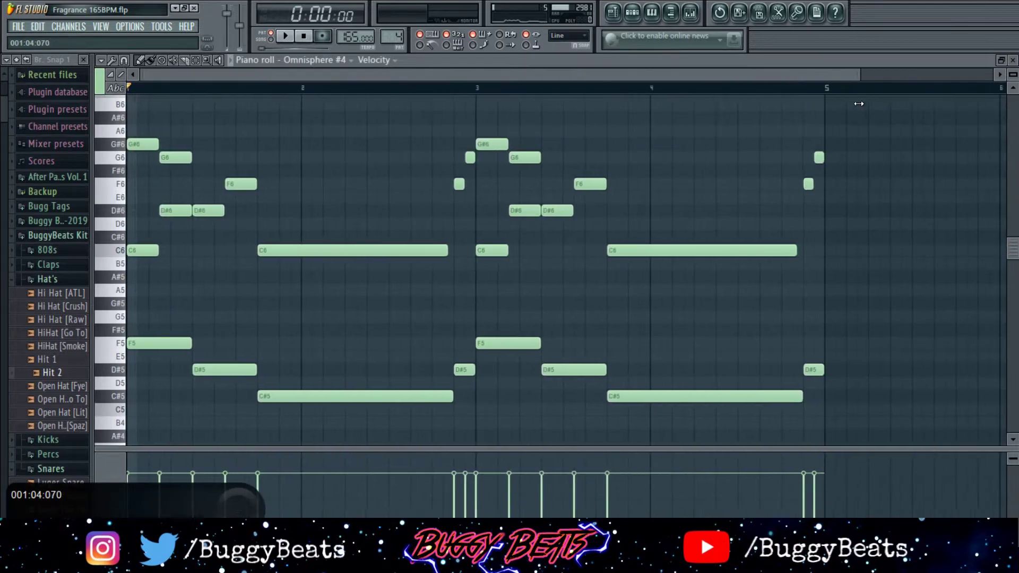
{"action": "left_click", "coordinate": [287, 35]}
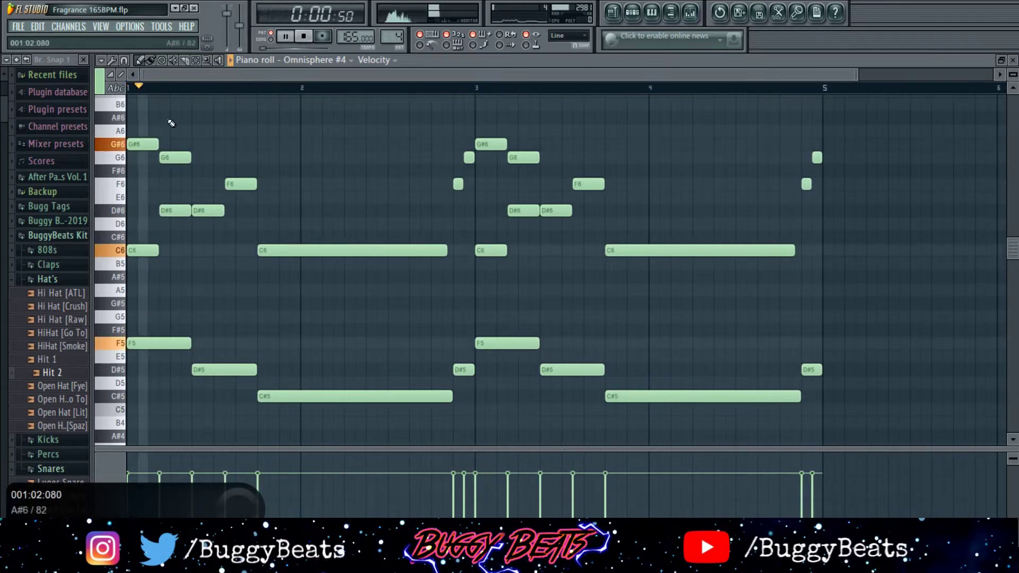
- Inspect the HalfTime, Parametric EQ 2 and Fruity Reeverb 2 effects on mixer Insert 4
{"action": "left_click", "coordinate": [700, 15]}
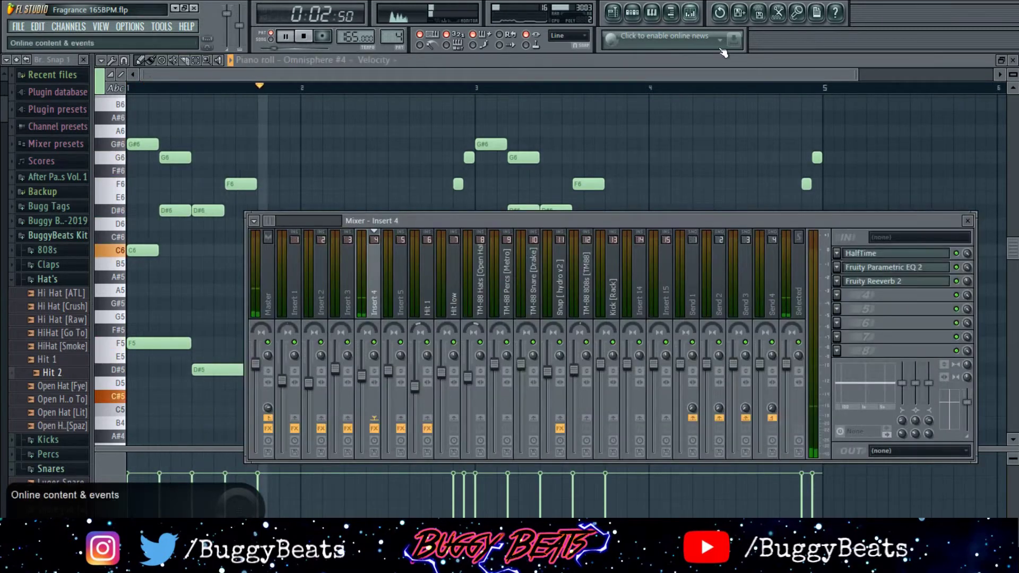
{"action": "left_click", "coordinate": [861, 253]}
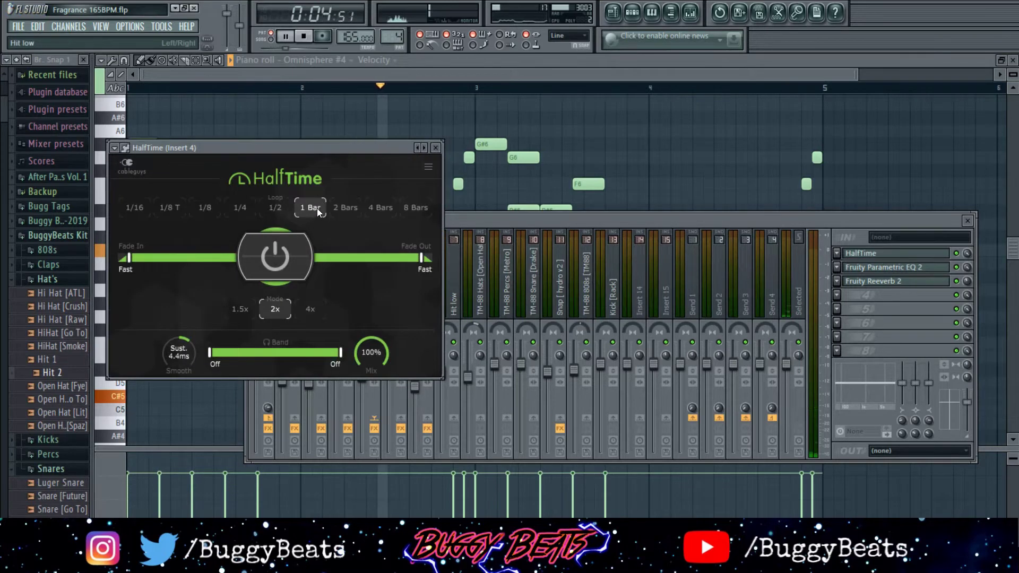
{"action": "left_click", "coordinate": [897, 267]}
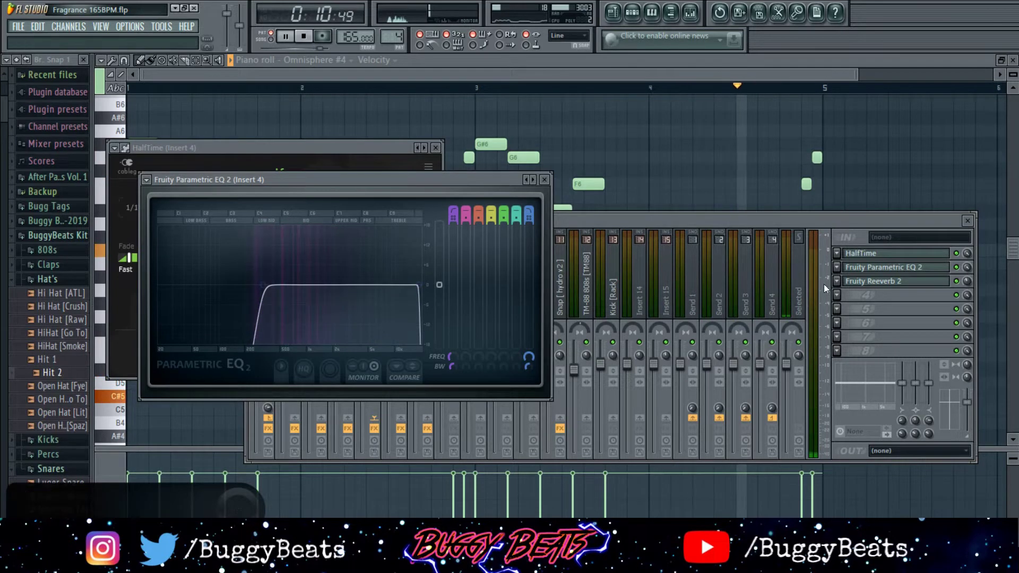
{"action": "left_click", "coordinate": [888, 285]}
{"action": "left_click", "coordinate": [870, 282]}
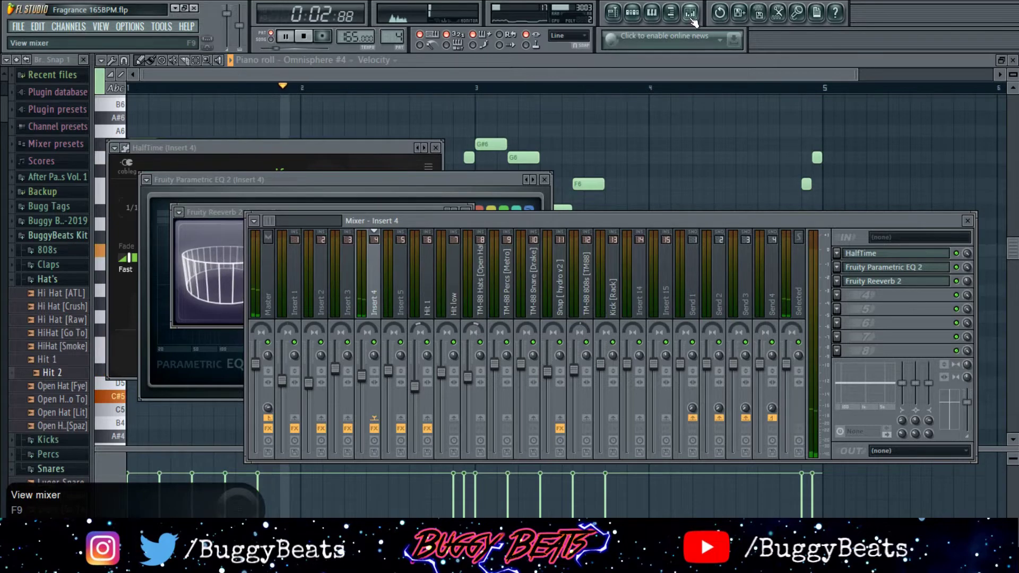
{"action": "left_click", "coordinate": [632, 12]}
- Jump playback later in the Omnisphere #4 pattern, then stop and return to the start
{"action": "left_click", "coordinate": [633, 12]}
{"action": "left_click", "coordinate": [632, 12]}
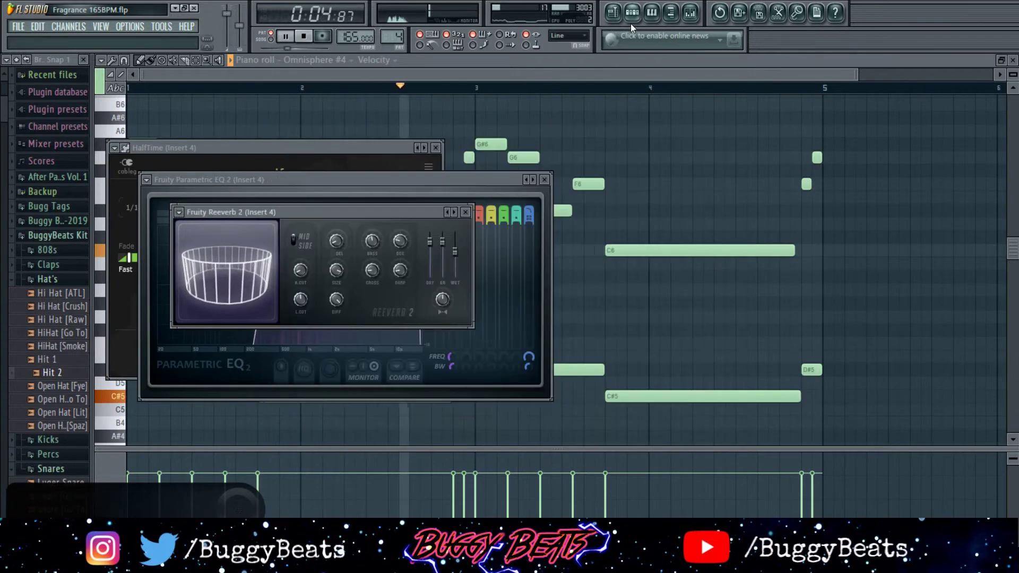
{"action": "left_click", "coordinate": [589, 88]}
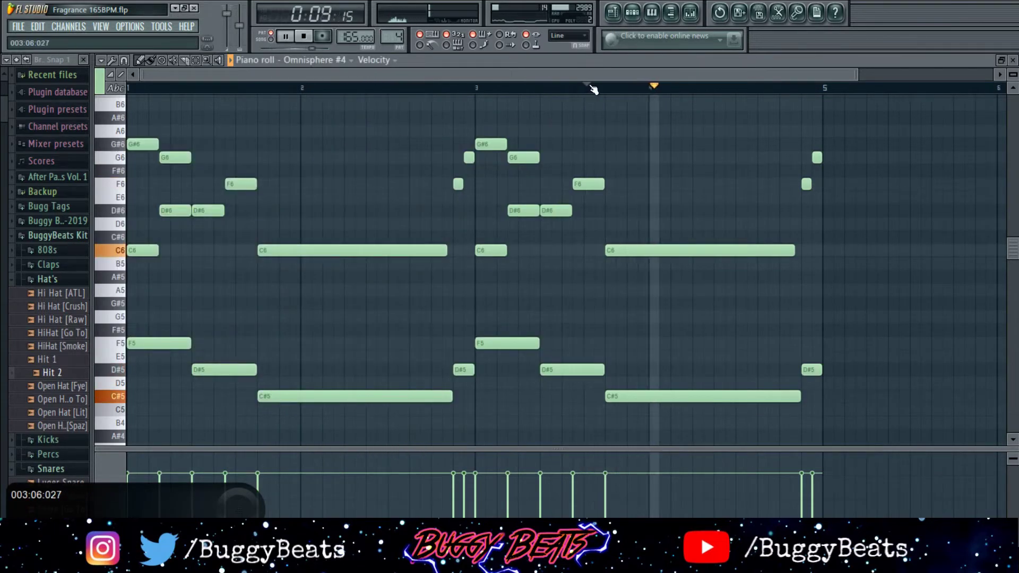
{"action": "left_click", "coordinate": [307, 37]}
- Select the Purity channel and view its instrument preset settings
{"action": "left_click", "coordinate": [635, 13]}
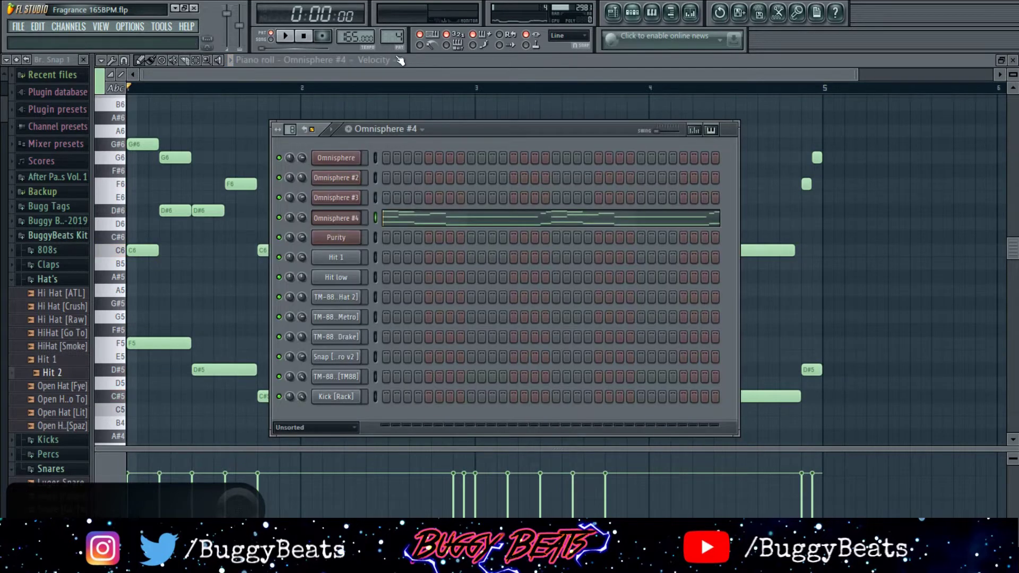
{"action": "scroll", "coordinate": [397, 36], "scroll_direction": "up", "scroll_amount": 1}
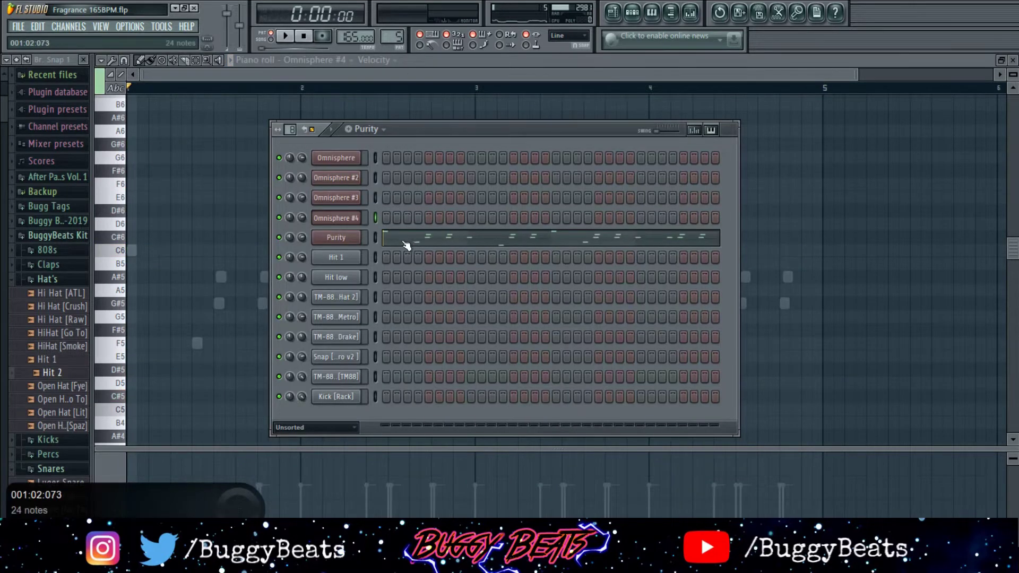
{"action": "left_click", "coordinate": [359, 238]}
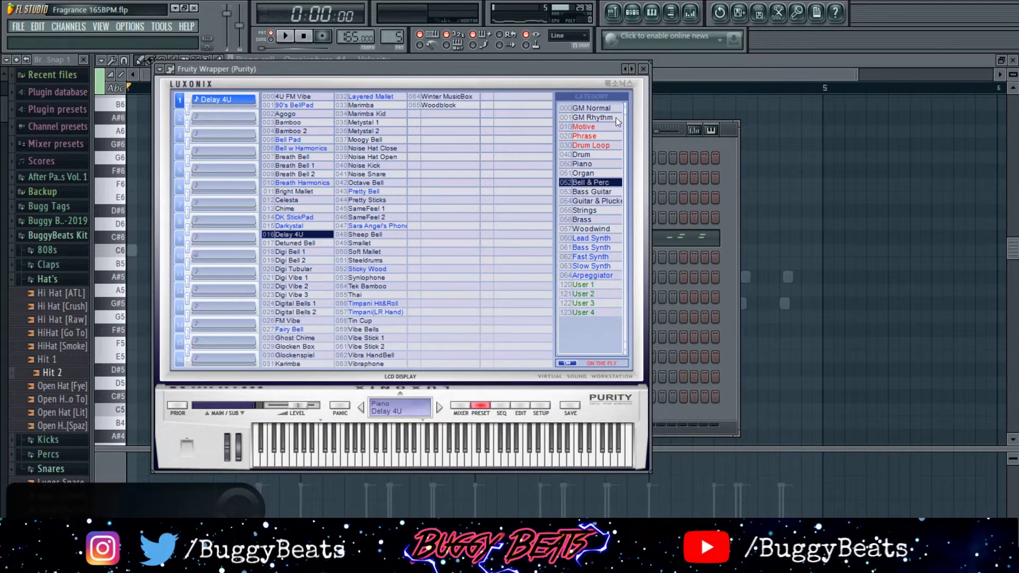
{"action": "left_click", "coordinate": [633, 14]}
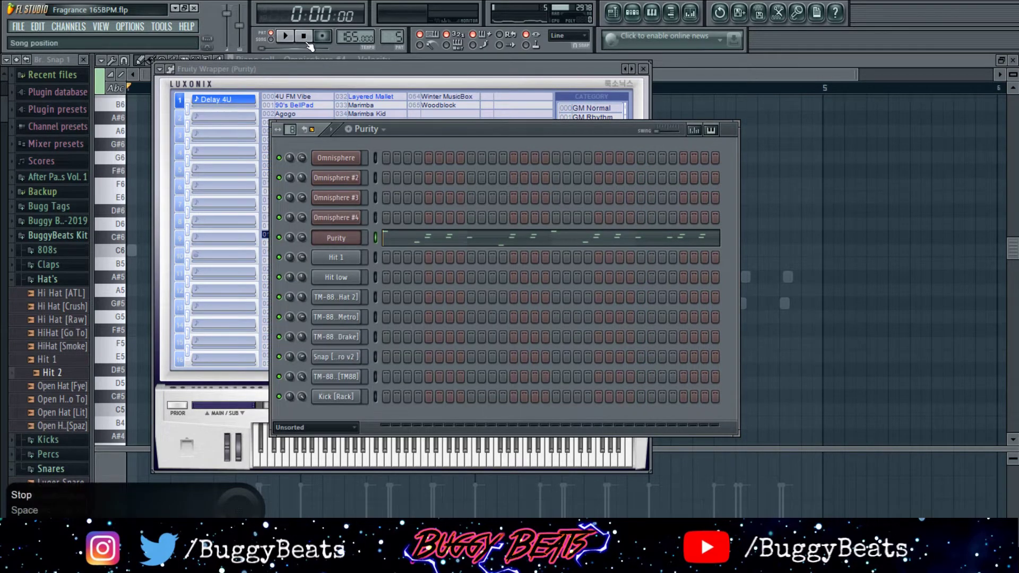
- Play Purity's C6, A#5, G#5, F5 and D#5 melody in the piano roll, then stop
{"action": "key", "text": "F7"}
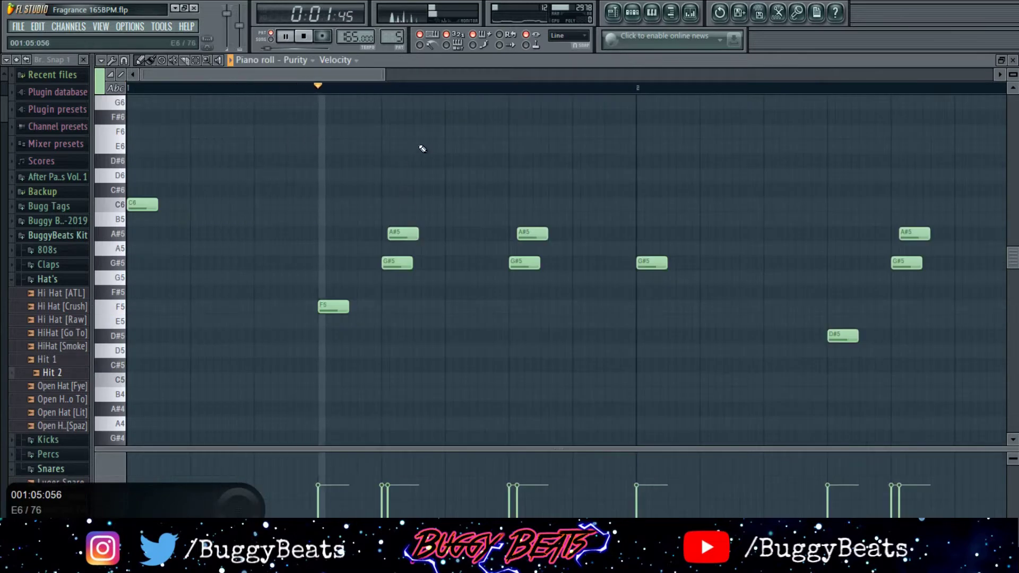
{"action": "left_click_drag", "start_coordinate": [384, 75], "coordinate": [748, 90]}
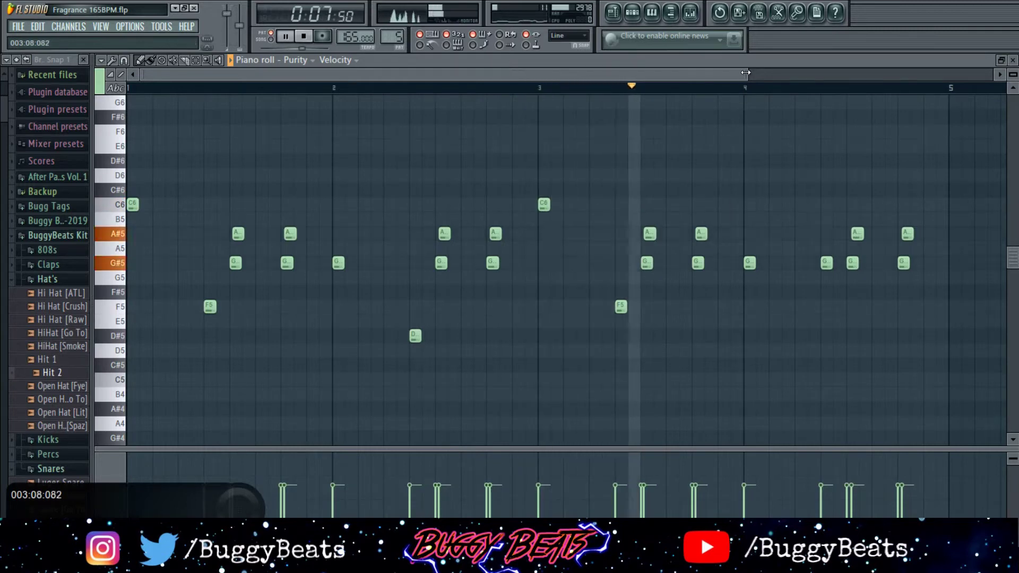
{"action": "scroll", "coordinate": [865, 103], "scroll_direction": "down", "scroll_amount": 3}
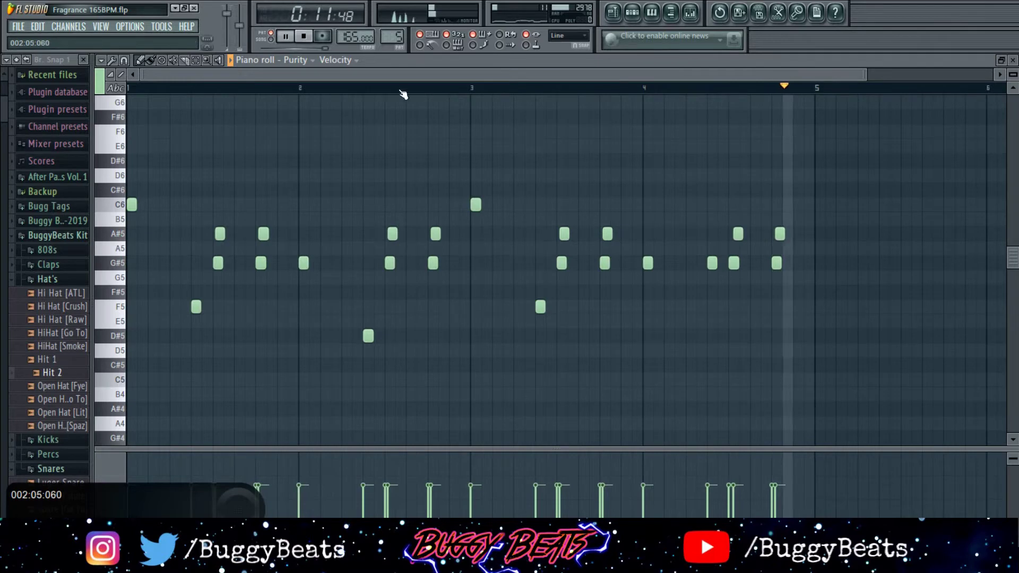
{"action": "left_click", "coordinate": [303, 35]}
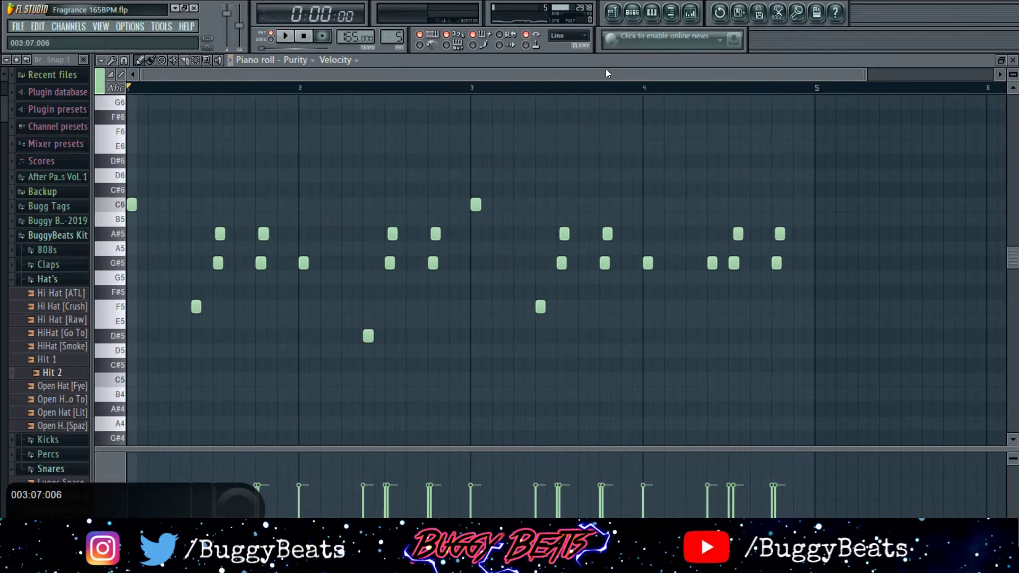
- Show the Purity playlist and zoom out to the full arrangement
{"action": "left_click", "coordinate": [641, 17]}
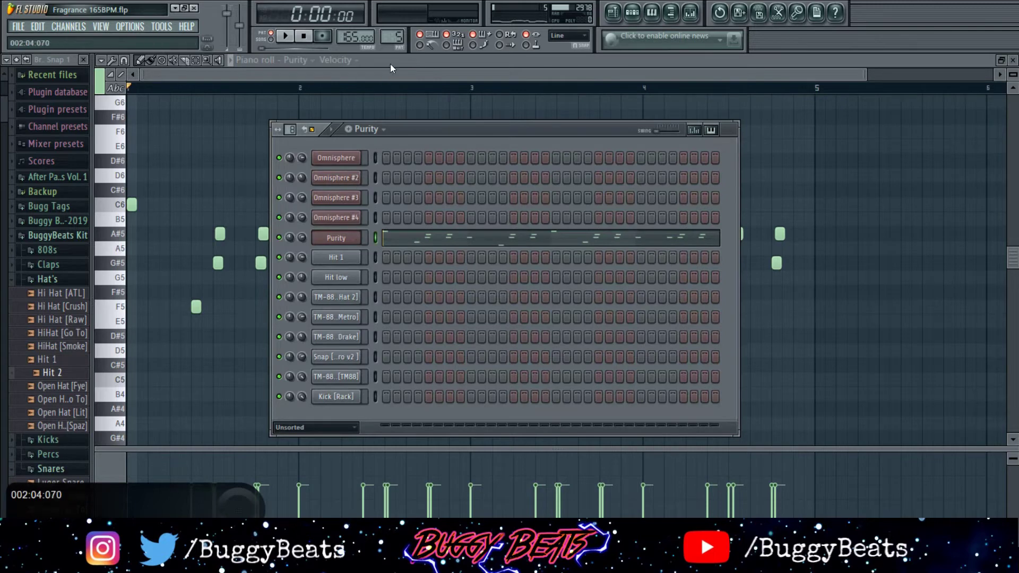
{"action": "left_click", "coordinate": [633, 16]}
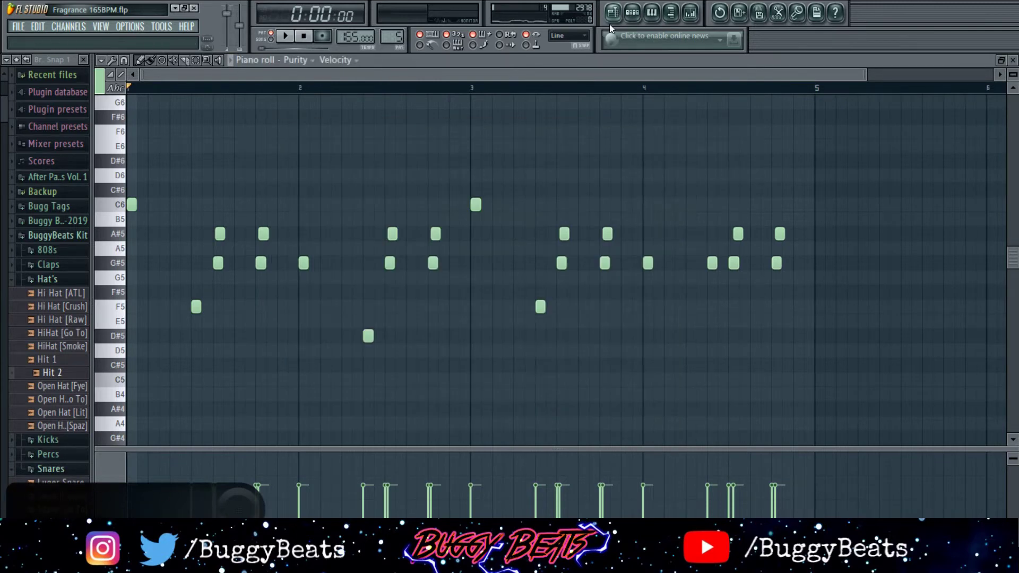
{"action": "left_click", "coordinate": [614, 18]}
{"action": "left_click_drag", "start_coordinate": [354, 75], "coordinate": [377, 75]}
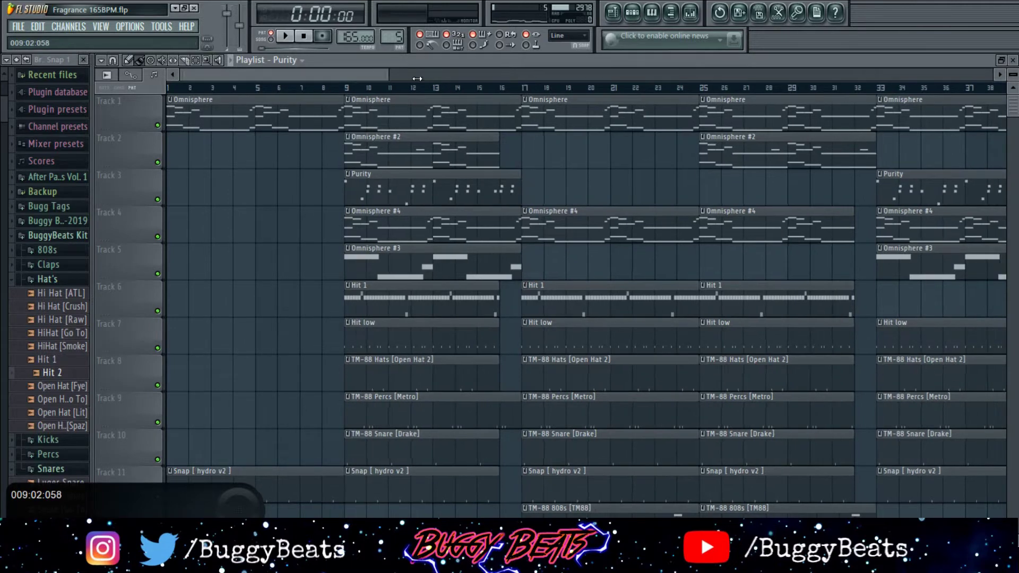
- Play the arrangement over bars 25 to 33, then bring up the channel rack on Hit 1
{"action": "scroll", "coordinate": [473, 165], "scroll_direction": "down", "scroll_amount": 4}
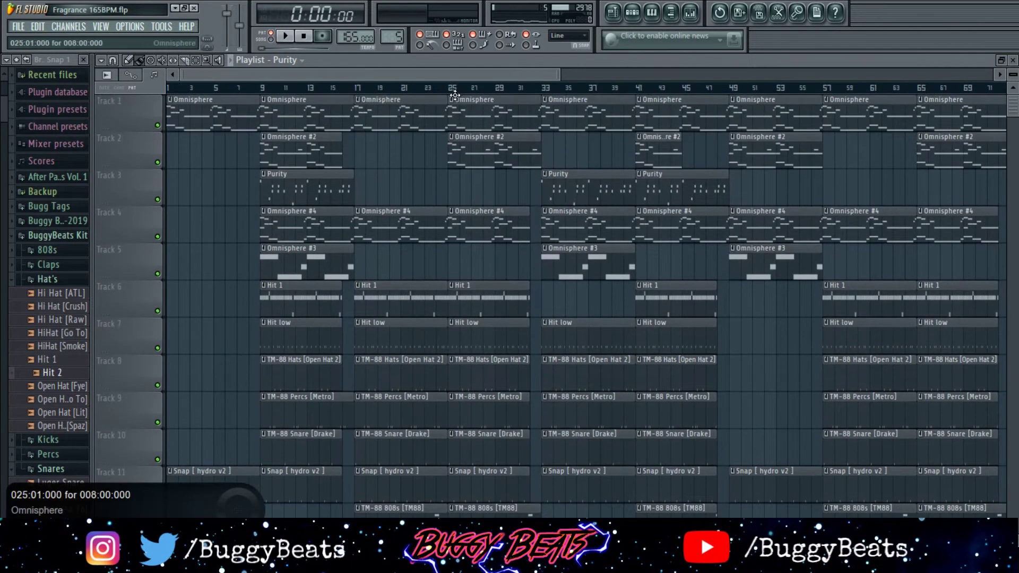
{"action": "left_click_drag", "start_coordinate": [452, 92], "coordinate": [459, 93]}
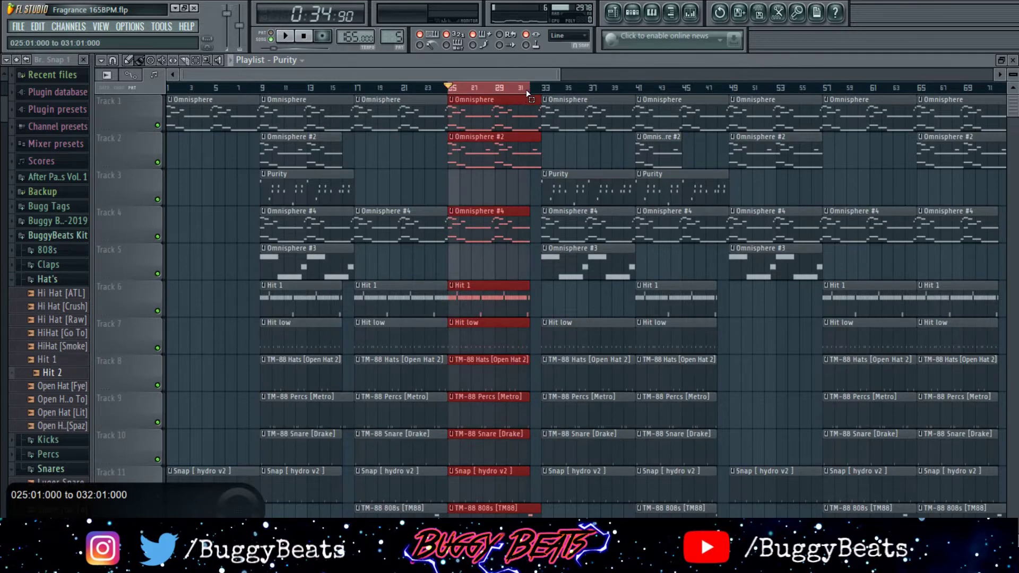
{"action": "left_click_drag", "start_coordinate": [528, 95], "coordinate": [541, 95]}
{"action": "key", "text": "space"}
{"action": "left_click", "coordinate": [637, 22]}
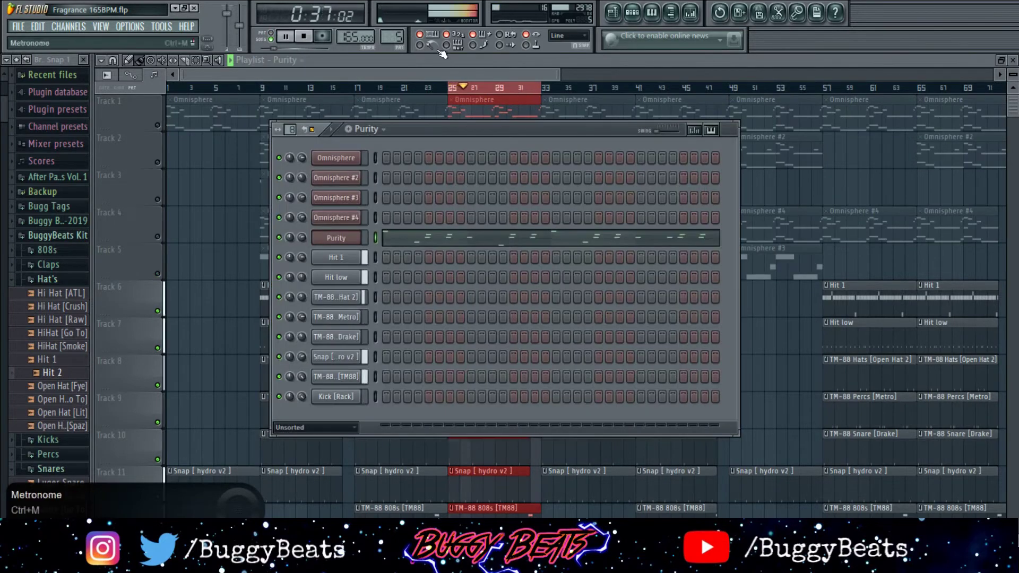
{"action": "scroll", "coordinate": [398, 39], "scroll_direction": "up", "scroll_amount": 1}
- Review Hit 1's C5, C#5 and G#4 notes across four bars in the piano roll
{"action": "left_click", "coordinate": [392, 258]}
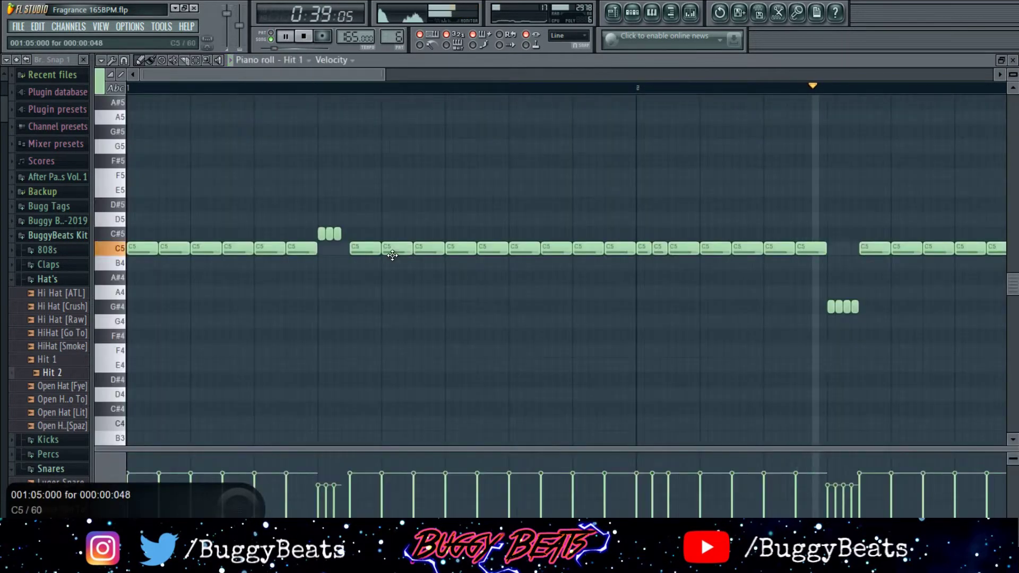
{"action": "left_click_drag", "start_coordinate": [383, 75], "coordinate": [798, 76]}
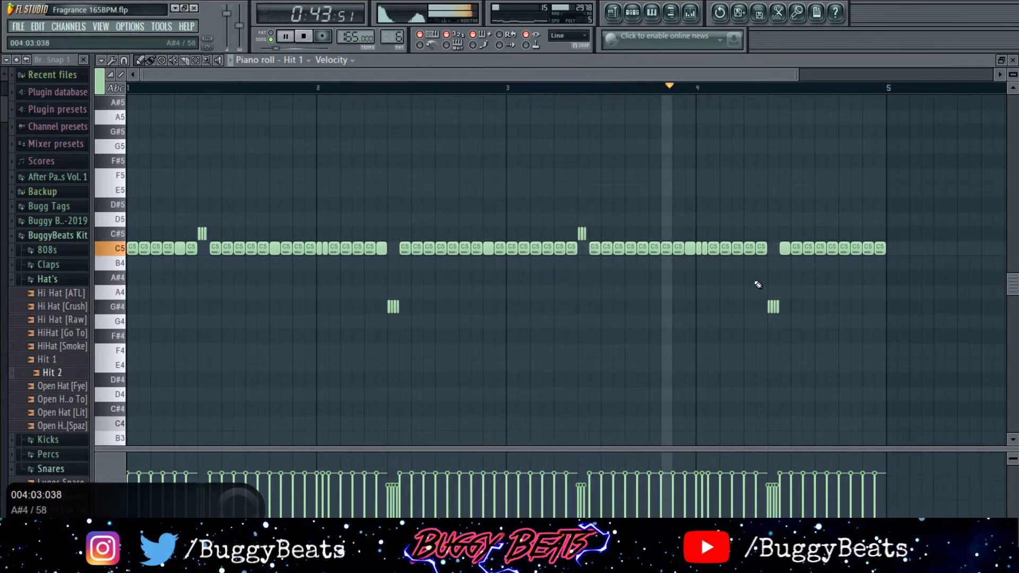
{"action": "left_click", "coordinate": [633, 13]}
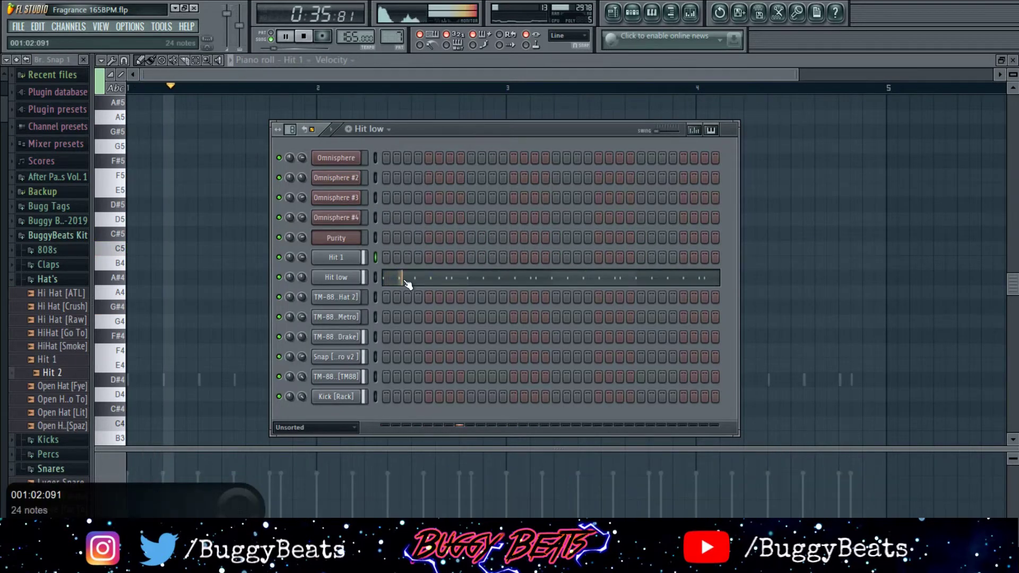
- Play Hit low's four-bar run of D#4 hits, then switch the channel rack to Open Hat 2
{"action": "left_click", "coordinate": [405, 278]}
{"action": "left_click_drag", "start_coordinate": [383, 75], "coordinate": [751, 74]}
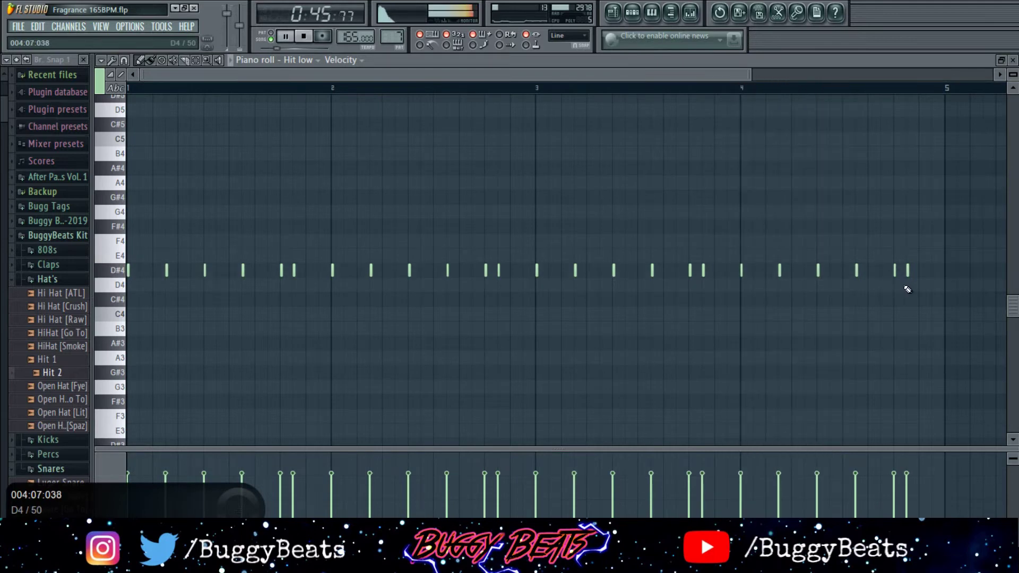
{"action": "left_click", "coordinate": [633, 11]}
{"action": "scroll", "coordinate": [395, 40], "scroll_direction": "up", "scroll_amount": 1}
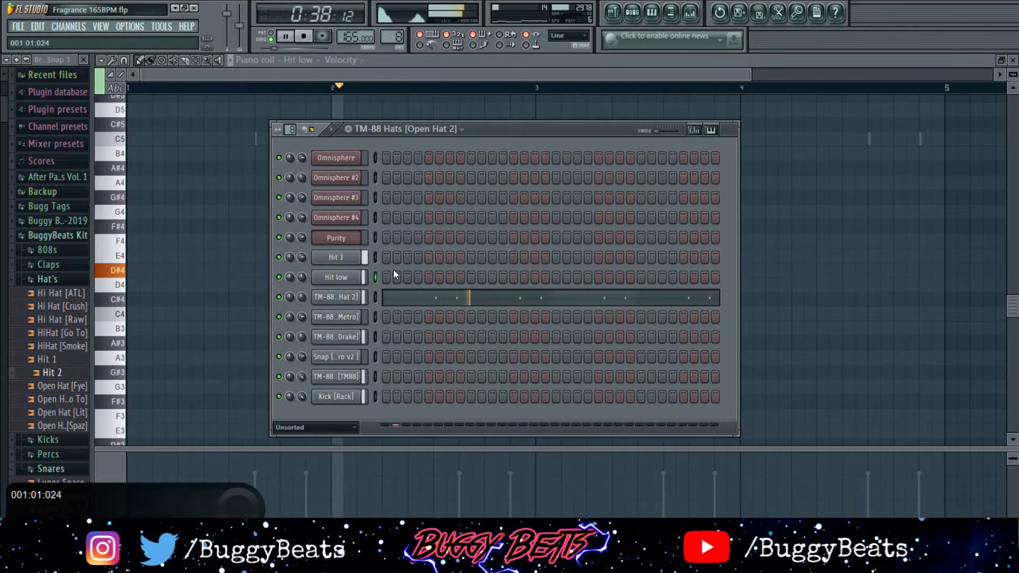
- Review Open Hat 2's paired C5 hits across four bars, then reopen the channel rack
{"action": "left_click", "coordinate": [399, 298]}
{"action": "scroll", "coordinate": [546, 269], "scroll_direction": "down", "scroll_amount": 3}
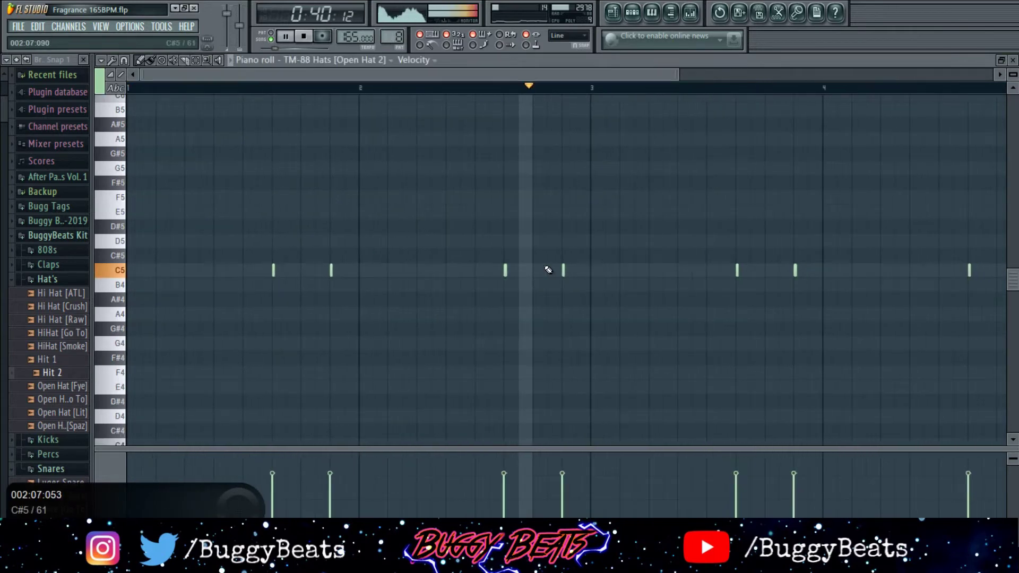
{"action": "scroll", "coordinate": [774, 97], "scroll_direction": "down", "scroll_amount": 1}
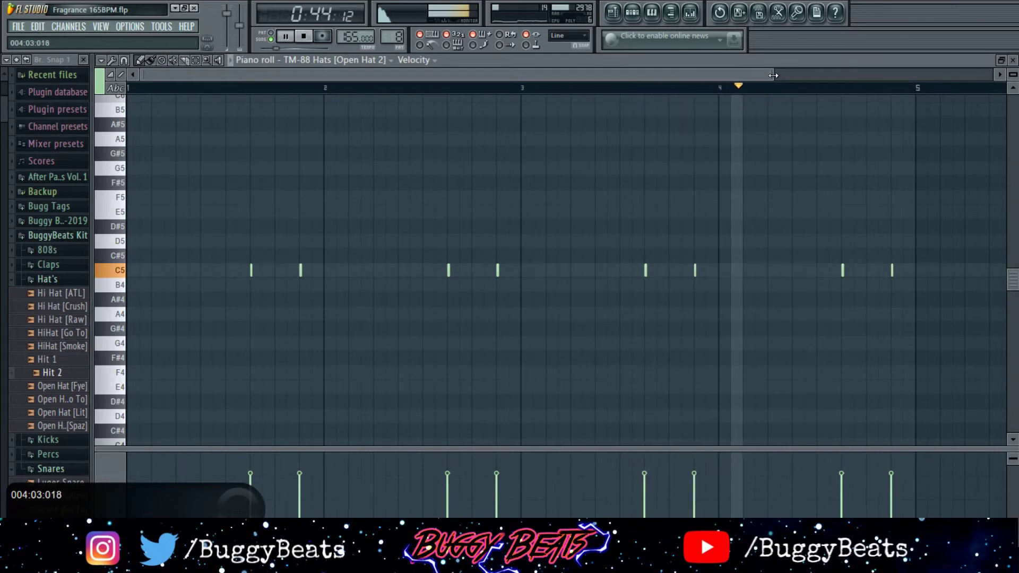
{"action": "scroll", "coordinate": [882, 104], "scroll_direction": "down", "scroll_amount": 2}
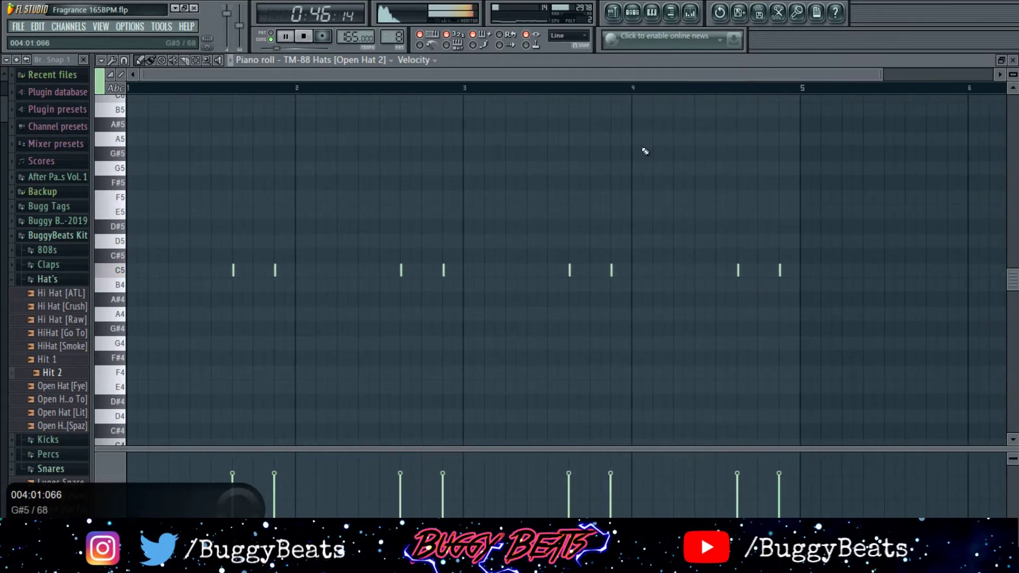
{"action": "left_click", "coordinate": [637, 10]}
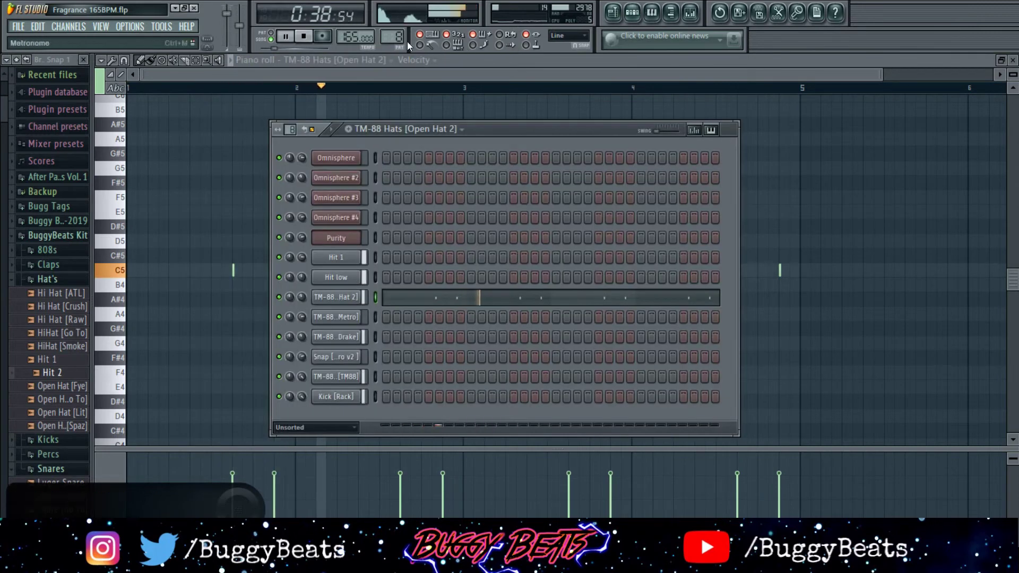
{"action": "scroll", "coordinate": [397, 38], "scroll_direction": "up", "scroll_amount": 1}
- View the zoomed-out TM-88 Percs [Metro] C5 hits, then switch to the TM-88 Snare [Drake] pattern
{"action": "left_click", "coordinate": [397, 320]}
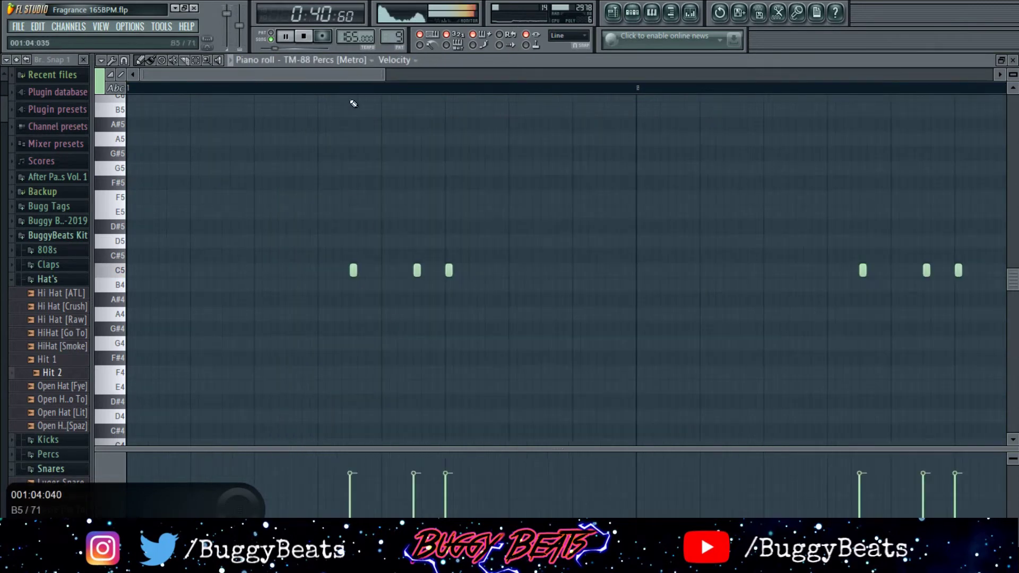
{"action": "left_click_drag", "start_coordinate": [453, 83], "coordinate": [750, 75]}
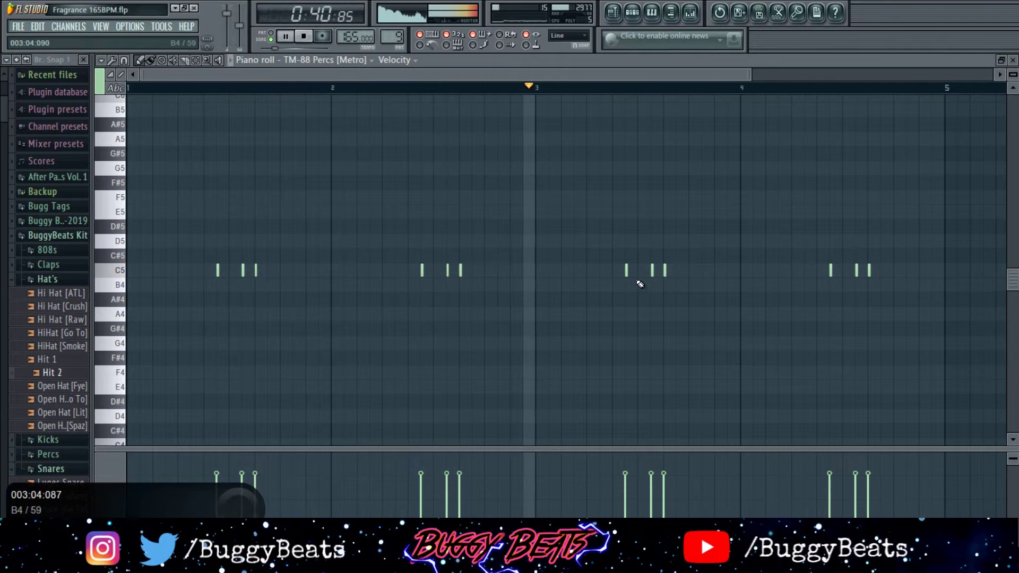
{"action": "left_click", "coordinate": [632, 12]}
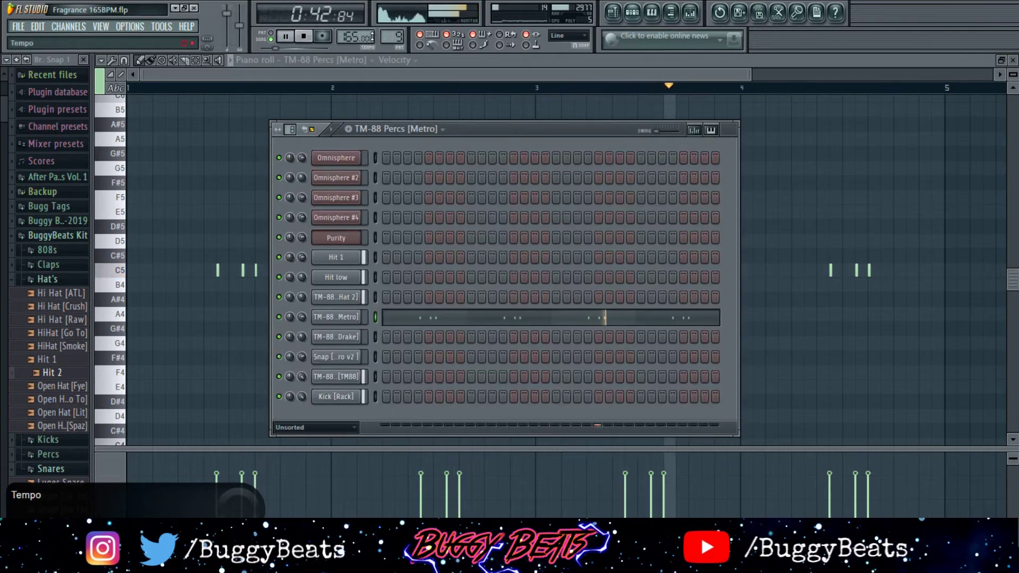
{"action": "scroll", "coordinate": [388, 37], "scroll_direction": "up", "scroll_amount": 1}
{"action": "key", "text": "F6"}
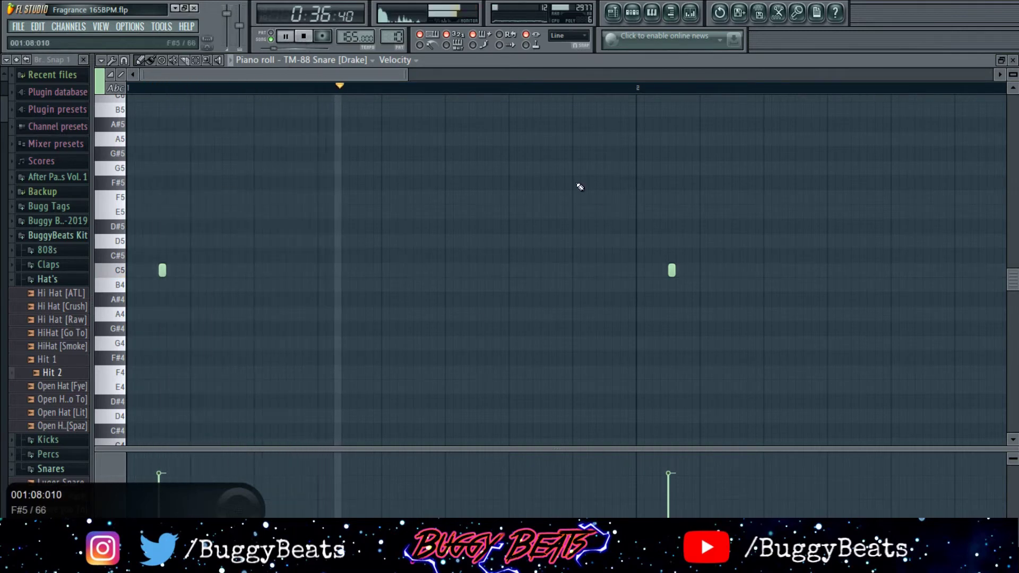
- Zoom out the TM-88 Snare [Drake] piano roll to show one C5 hit per bar
{"action": "left_click_drag", "start_coordinate": [407, 75], "coordinate": [536, 77]}
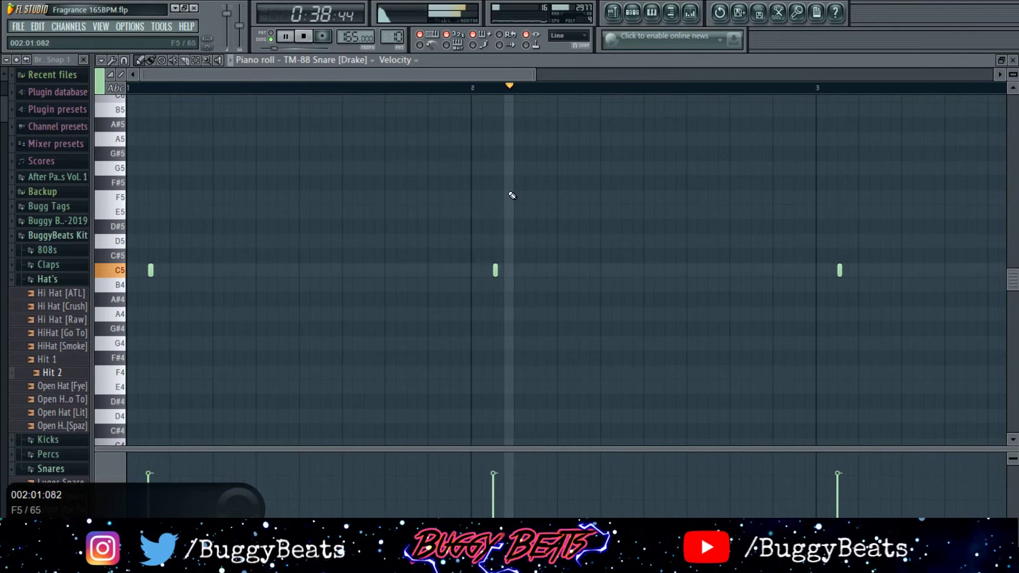
{"action": "left_click_drag", "start_coordinate": [537, 75], "coordinate": [710, 75]}
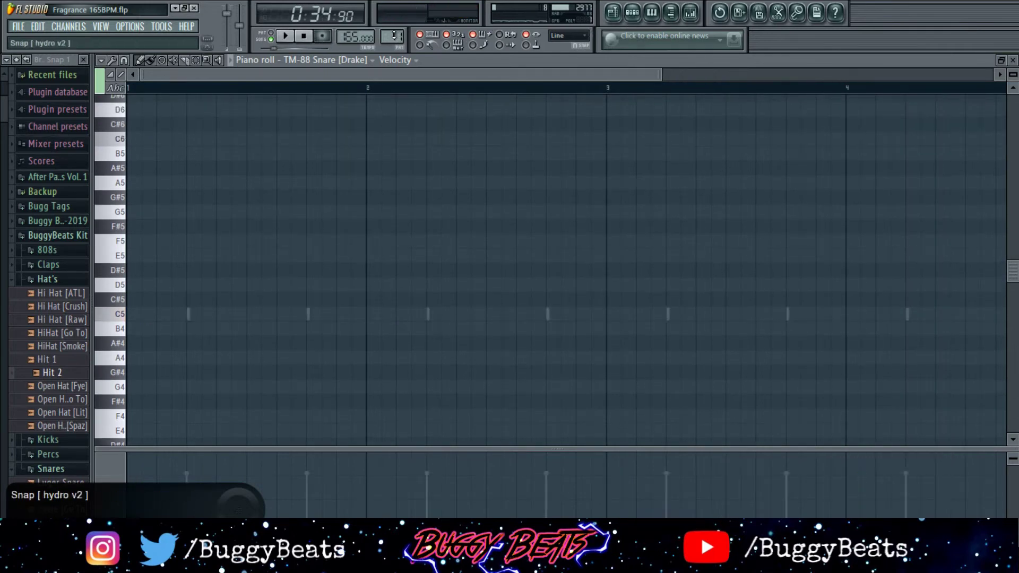
{"action": "scroll", "coordinate": [394, 36], "scroll_direction": "up", "scroll_amount": 1}
{"action": "scroll", "coordinate": [396, 38], "scroll_direction": "down", "scroll_amount": 1}
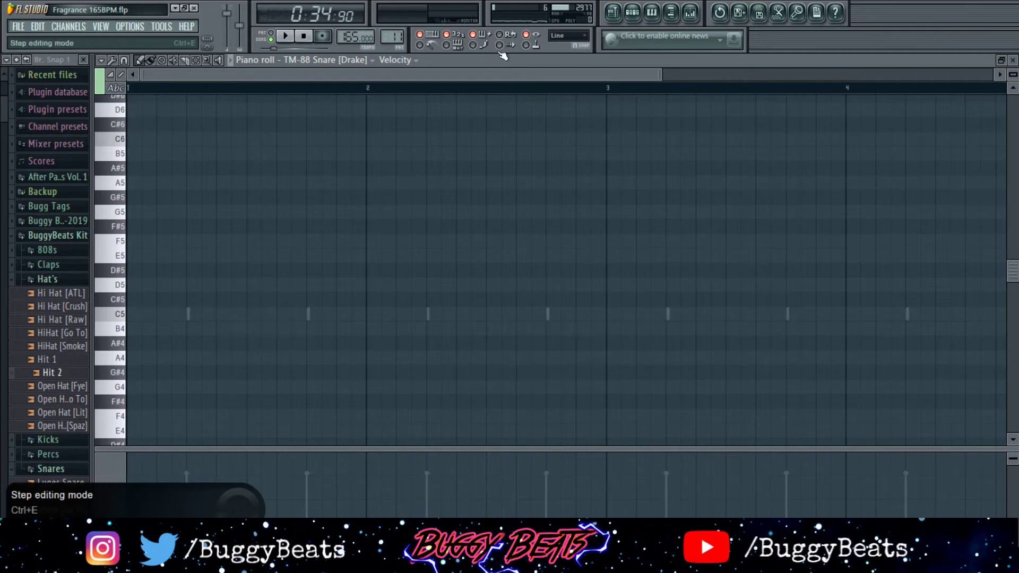
- Show the Snap [hydro v2] piano roll zoomed out, with its eight evenly spaced C5 snaps
{"action": "key", "text": "F6"}
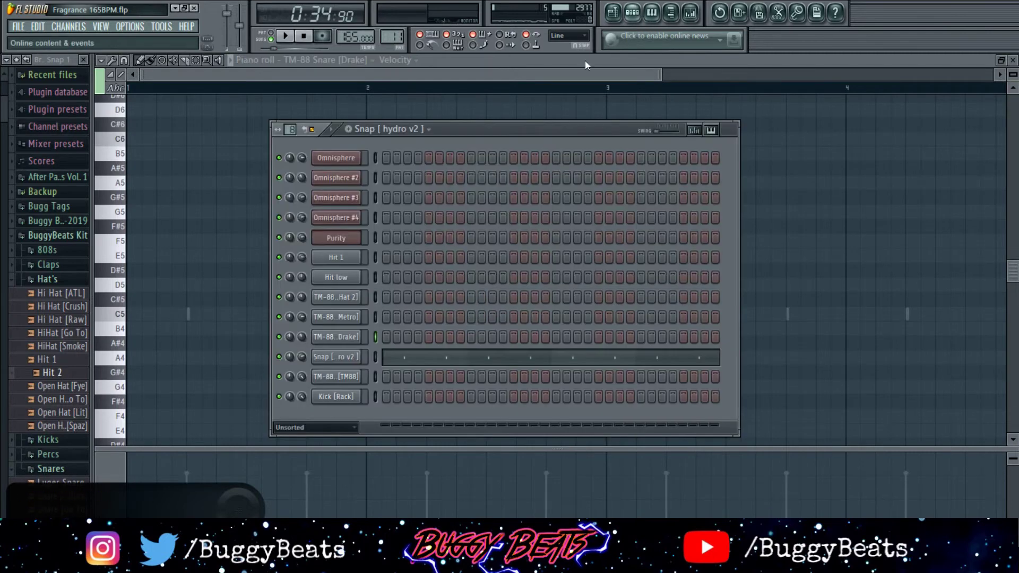
{"action": "left_click", "coordinate": [397, 363]}
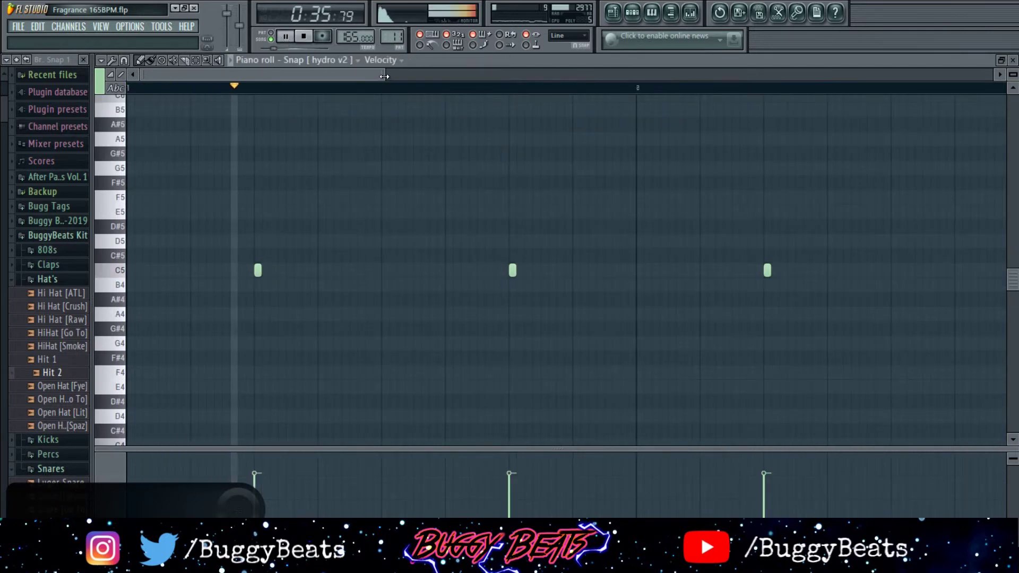
{"action": "left_click_drag", "start_coordinate": [384, 77], "coordinate": [683, 77]}
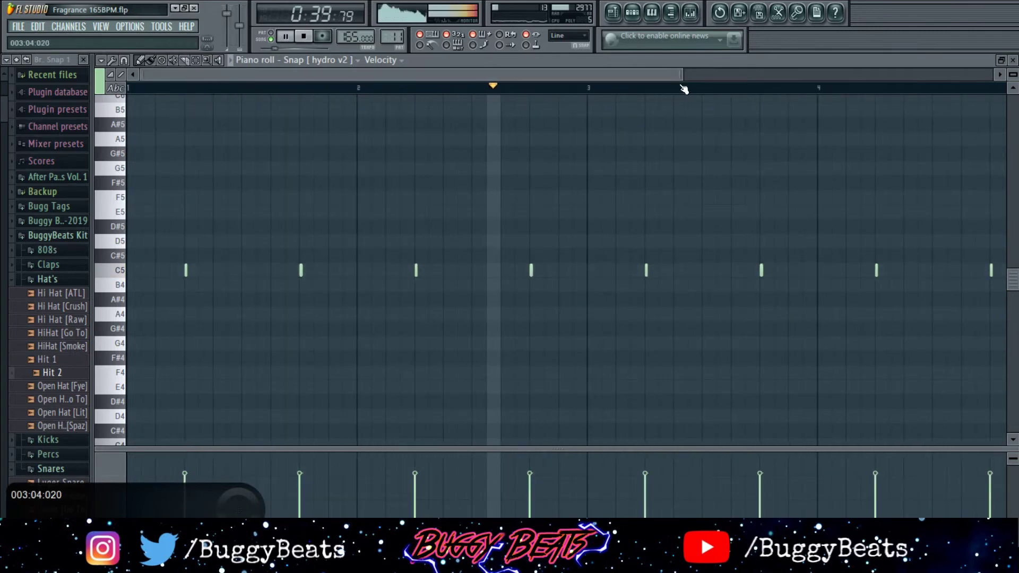
{"action": "left_click_drag", "start_coordinate": [683, 75], "coordinate": [857, 75]}
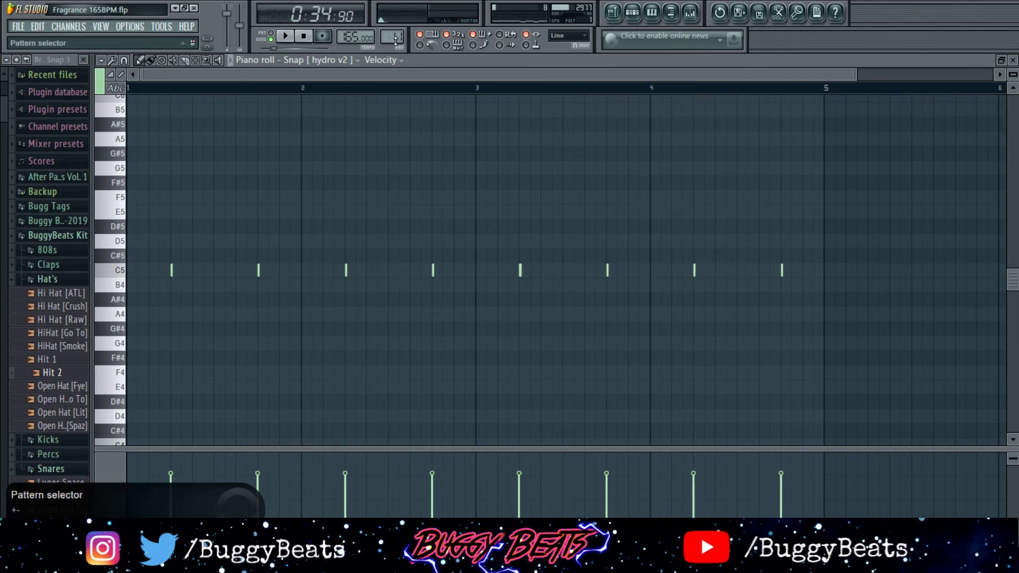
{"action": "scroll", "coordinate": [395, 41], "scroll_direction": "down", "scroll_amount": 1}
- Review the TM-88 808s [TM88] bassline across bars 1–5 in the piano roll
{"action": "left_click", "coordinate": [632, 13]}
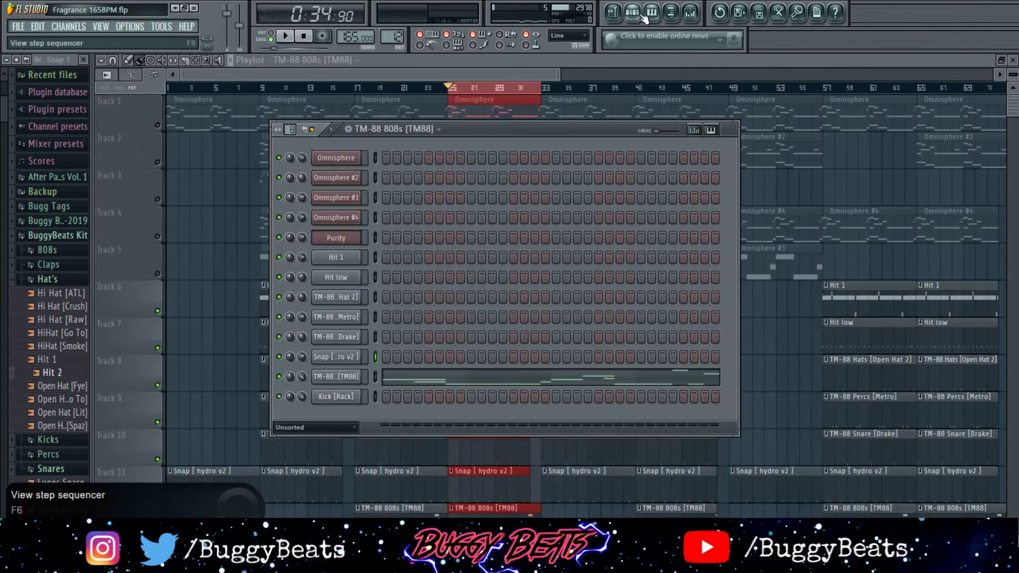
{"action": "left_click", "coordinate": [632, 14]}
{"action": "left_click", "coordinate": [636, 9]}
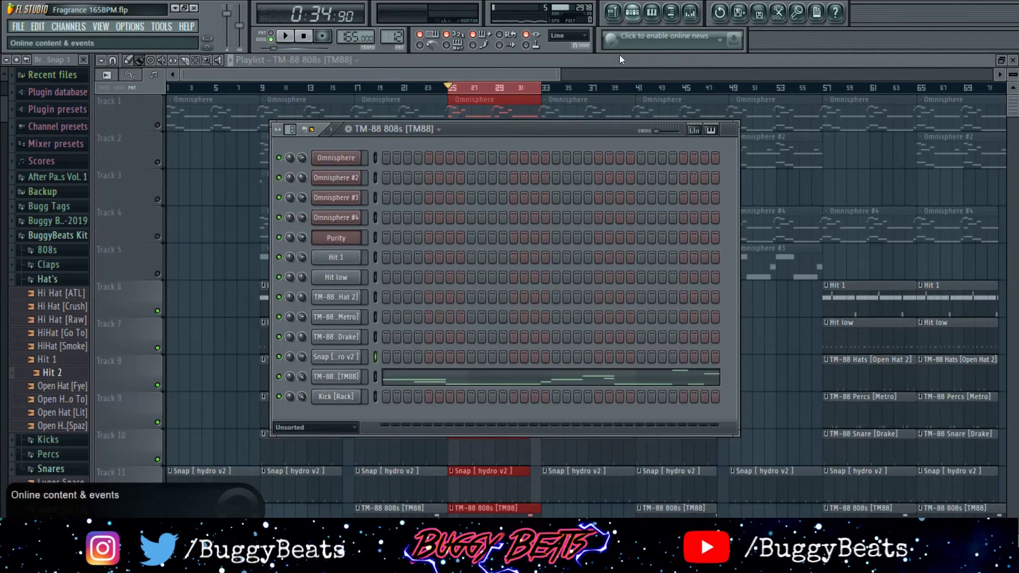
{"action": "left_click", "coordinate": [461, 381]}
{"action": "left_click_drag", "start_coordinate": [200, 76], "coordinate": [901, 107]}
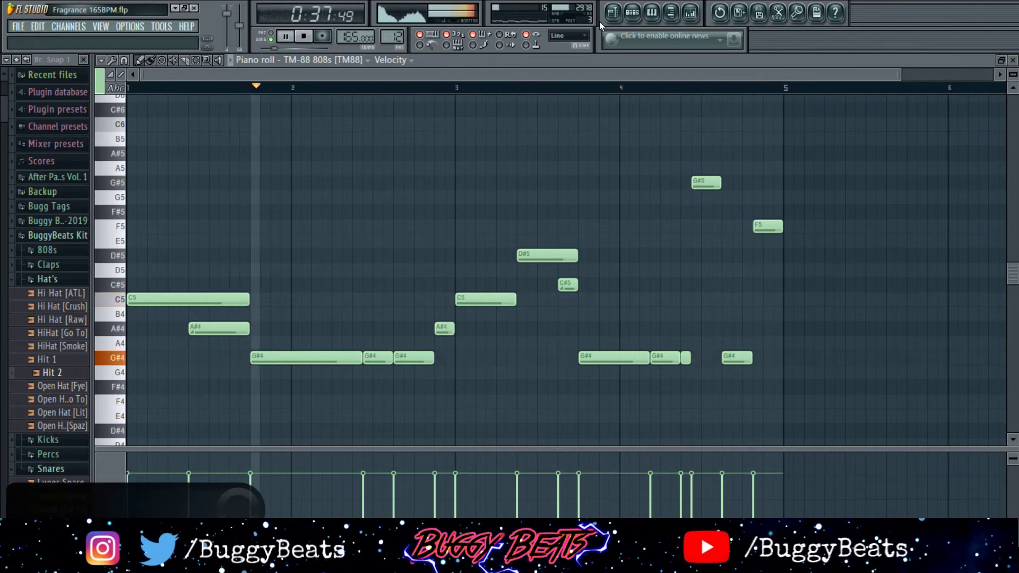
{"action": "left_click", "coordinate": [632, 12]}
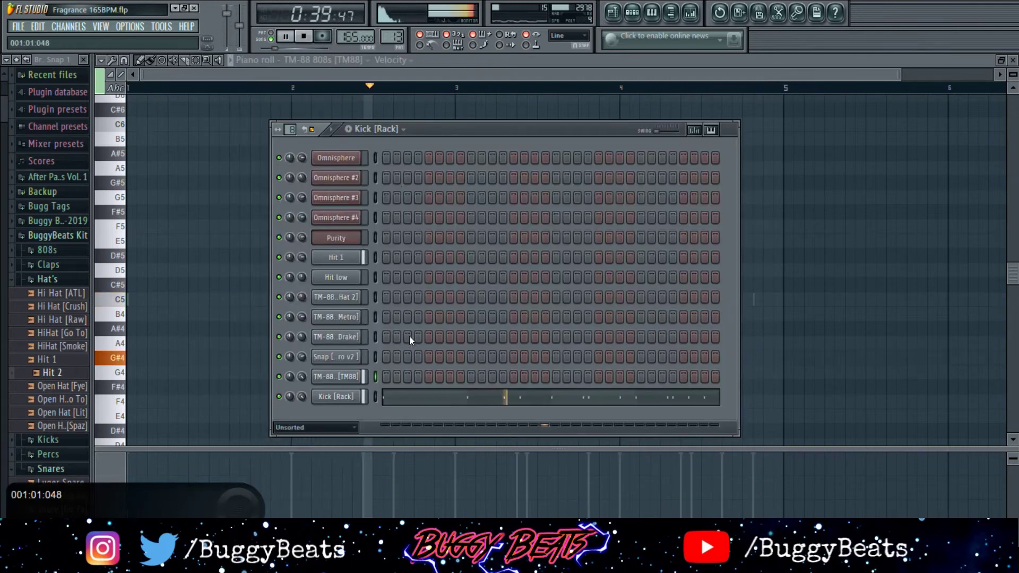
- Play Kick [Rack]'s scattered C5 kick hits, then return to the Playlist arrangement
{"action": "left_click", "coordinate": [400, 397]}
{"action": "left_click_drag", "start_coordinate": [382, 71], "coordinate": [991, 73]}
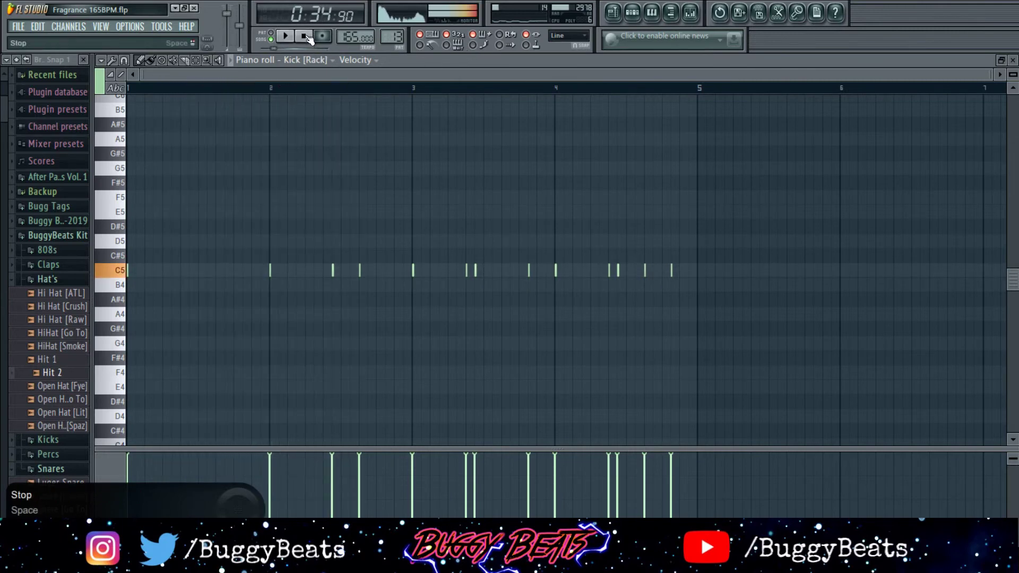
{"action": "left_click", "coordinate": [616, 19]}
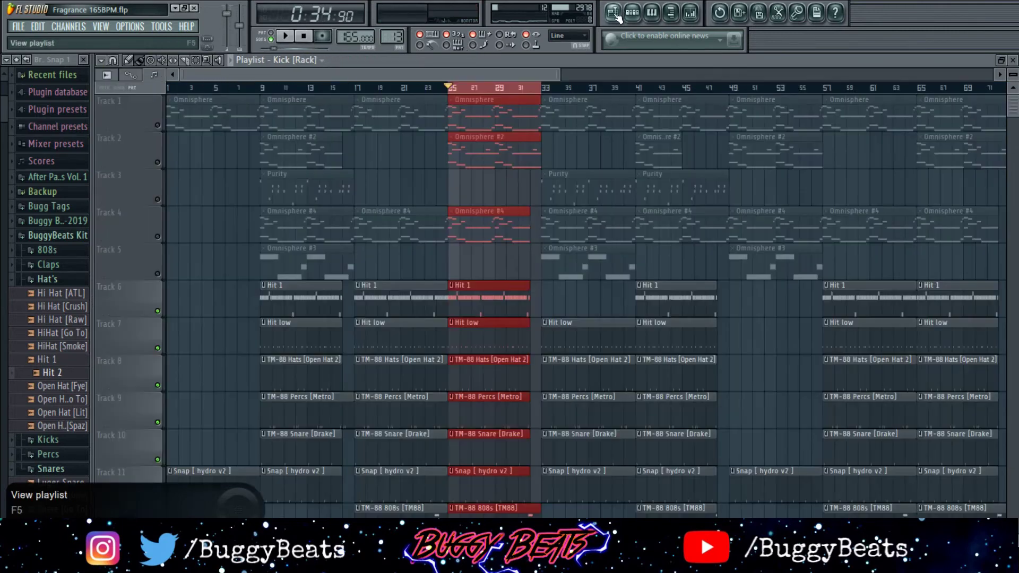
- Unmute Tracks 1–5 and start playing the arrangement from bar 9
{"action": "left_click", "coordinate": [158, 126]}
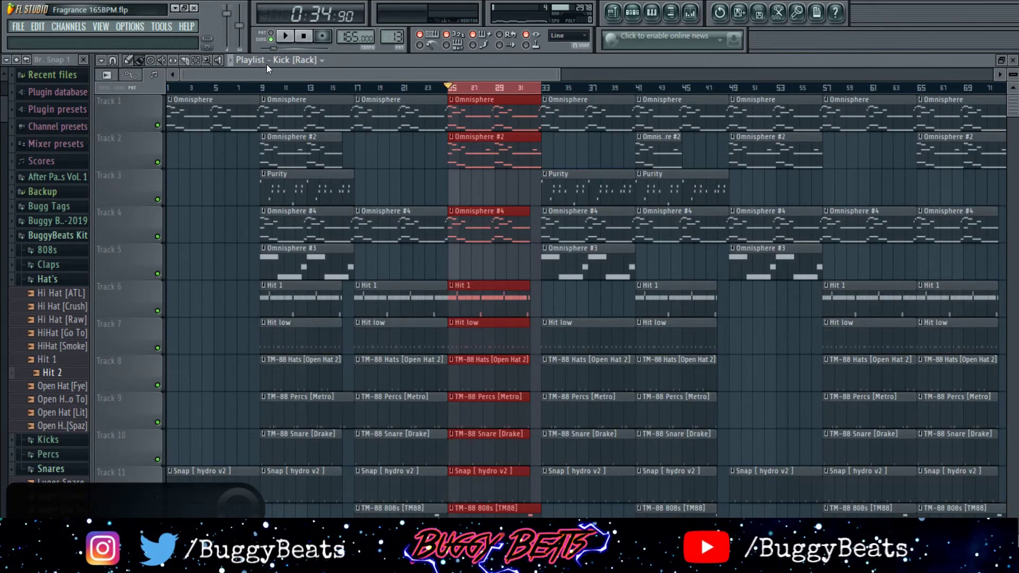
{"action": "left_click", "coordinate": [261, 85]}
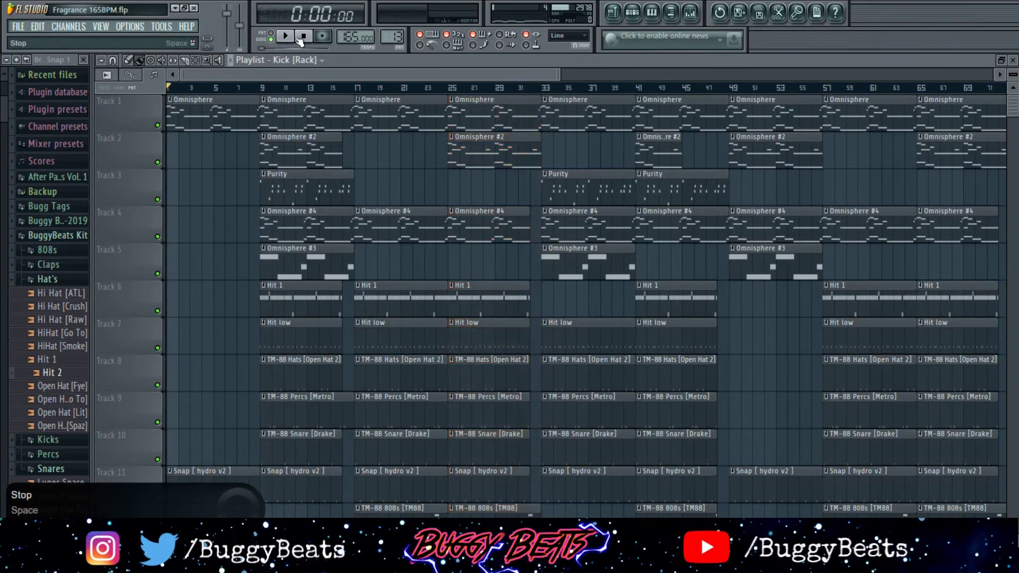
{"action": "scroll", "coordinate": [223, 185], "scroll_direction": "down", "scroll_amount": 2}
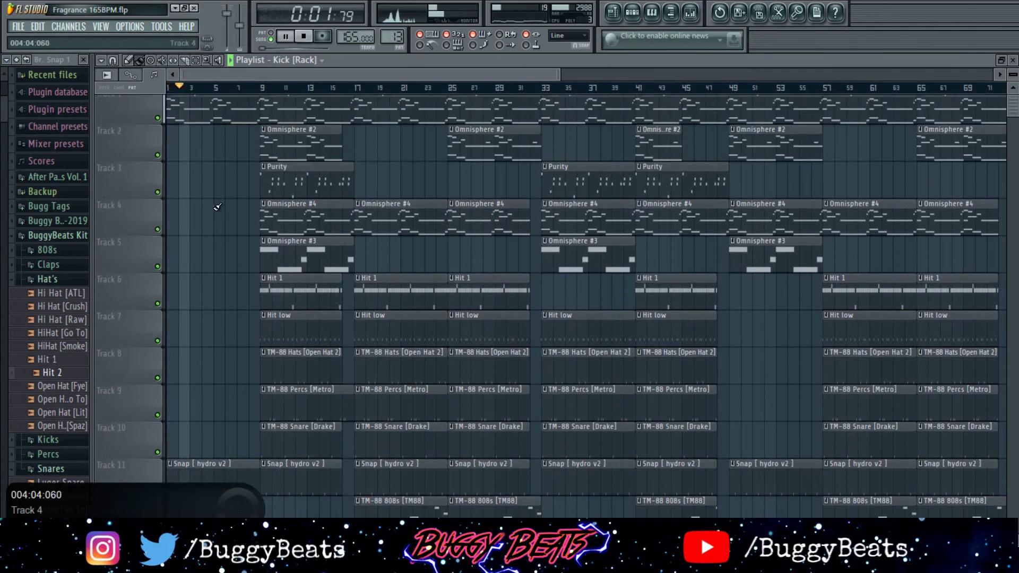
{"action": "scroll", "coordinate": [212, 134], "scroll_direction": "up", "scroll_amount": 1}
{"action": "scroll", "coordinate": [213, 135], "scroll_direction": "down", "scroll_amount": 3}
{"action": "scroll", "coordinate": [196, 265], "scroll_direction": "down", "scroll_amount": 1}
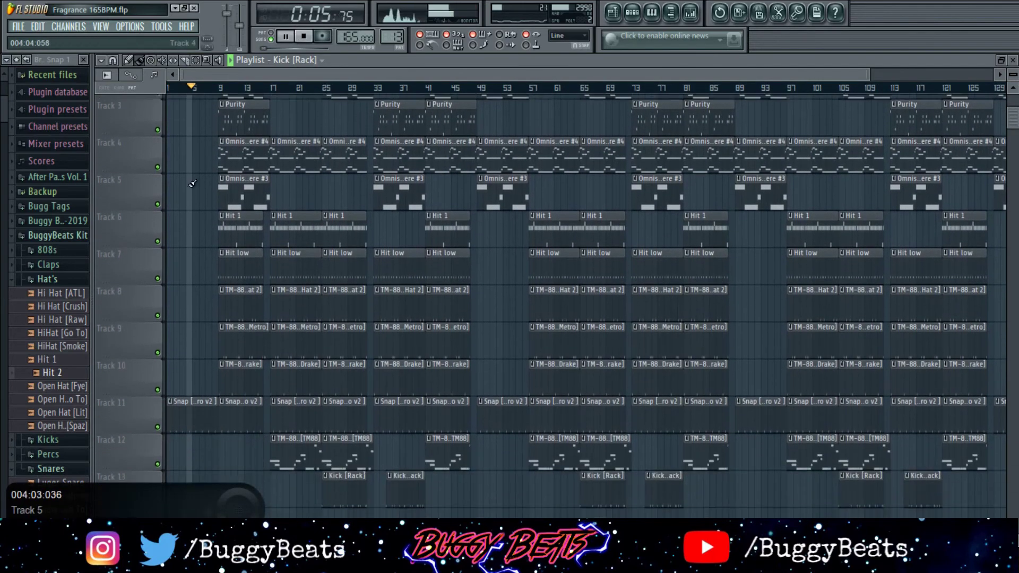
- Follow the full arrangement playback past bar 27, about 41 seconds in
{"action": "left_click_drag", "start_coordinate": [867, 72], "coordinate": [483, 72]}
{"action": "scroll", "coordinate": [334, 362], "scroll_direction": "down", "scroll_amount": 2}
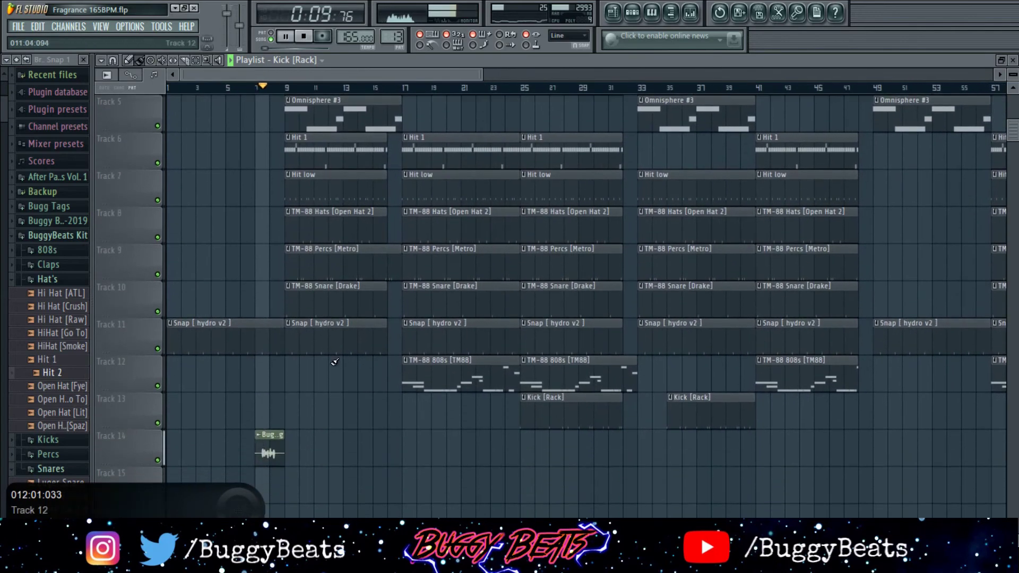
{"action": "scroll", "coordinate": [334, 362], "scroll_direction": "up", "scroll_amount": 1}
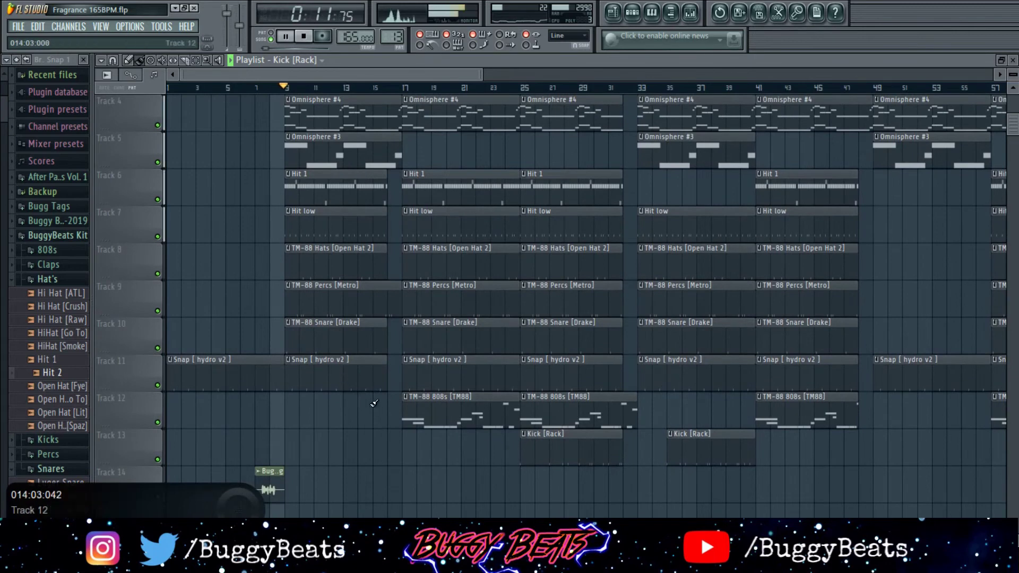
{"action": "scroll", "coordinate": [374, 404], "scroll_direction": "up", "scroll_amount": 2}
{"action": "scroll", "coordinate": [371, 409], "scroll_direction": "down", "scroll_amount": 2}
{"action": "scroll", "coordinate": [367, 416], "scroll_direction": "up", "scroll_amount": 2}
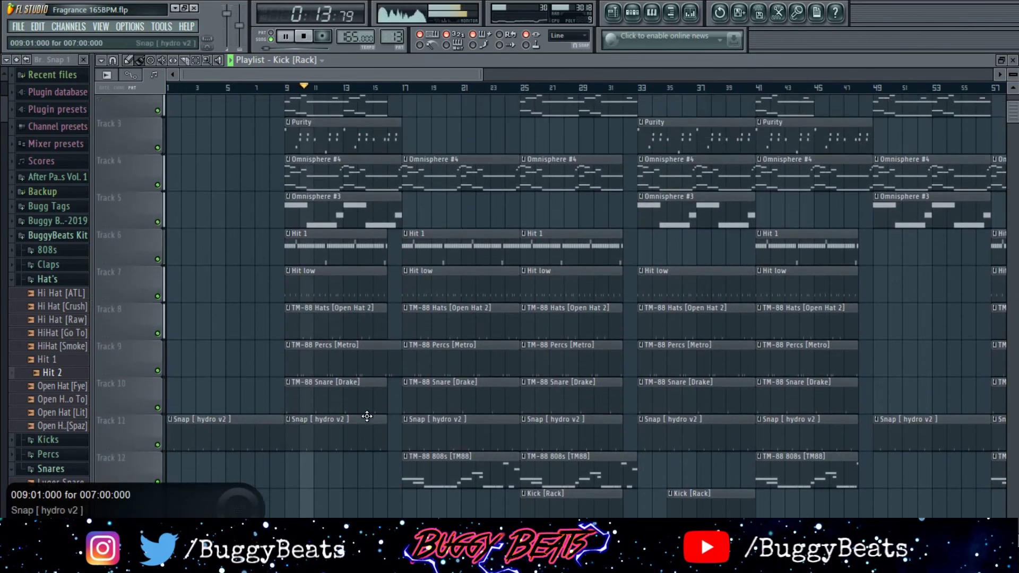
{"action": "scroll", "coordinate": [367, 417], "scroll_direction": "up", "scroll_amount": 1}
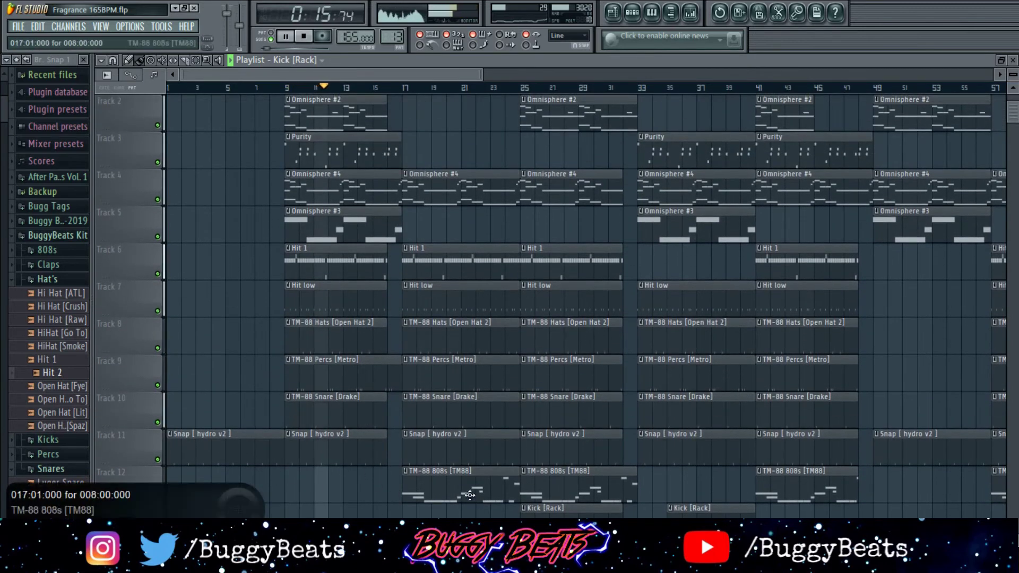
{"action": "scroll", "coordinate": [364, 419], "scroll_direction": "up", "scroll_amount": 2}
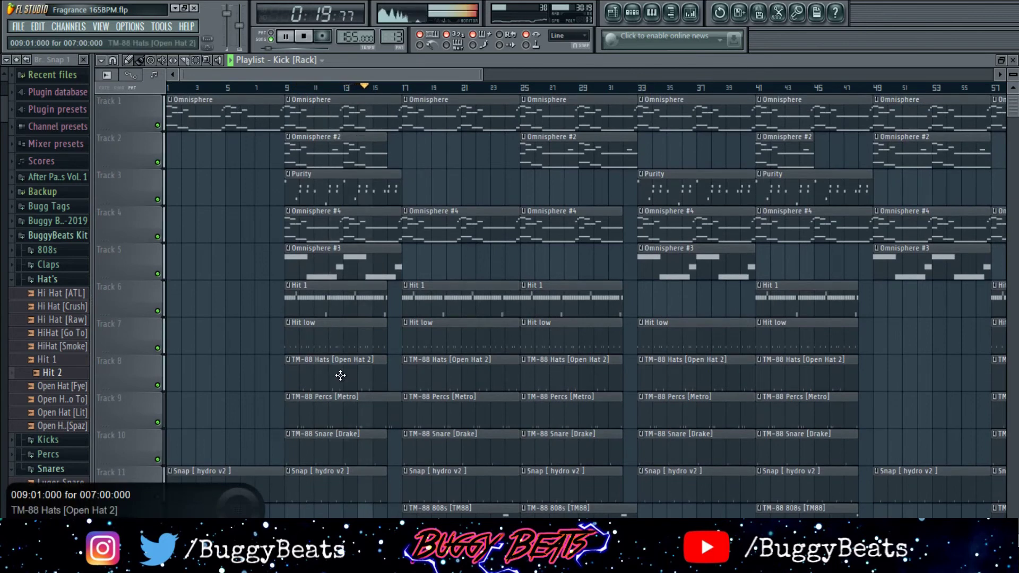
{"action": "scroll", "coordinate": [404, 345], "scroll_direction": "down", "scroll_amount": 3}
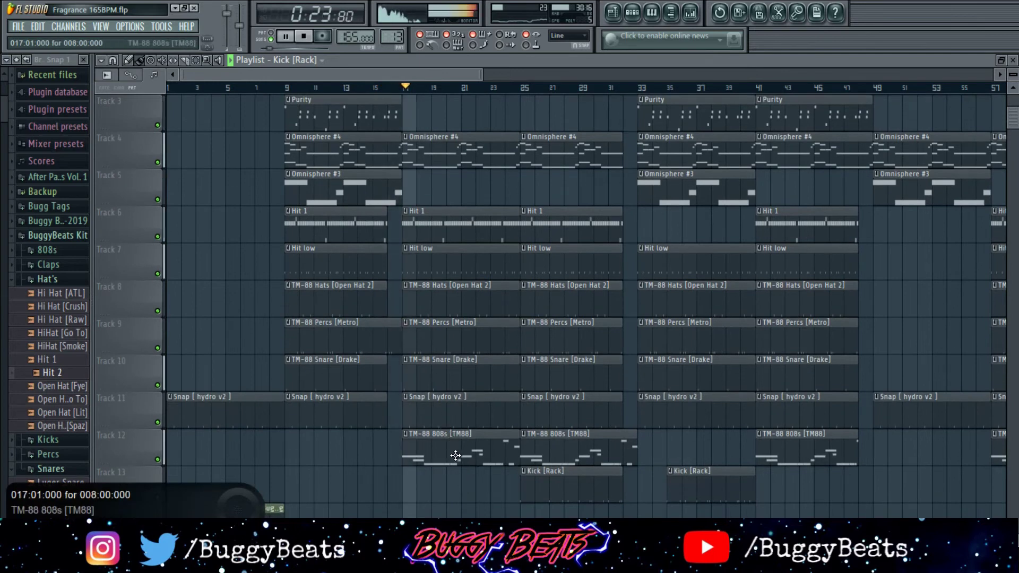
{"action": "scroll", "coordinate": [409, 284], "scroll_direction": "up", "scroll_amount": 2}
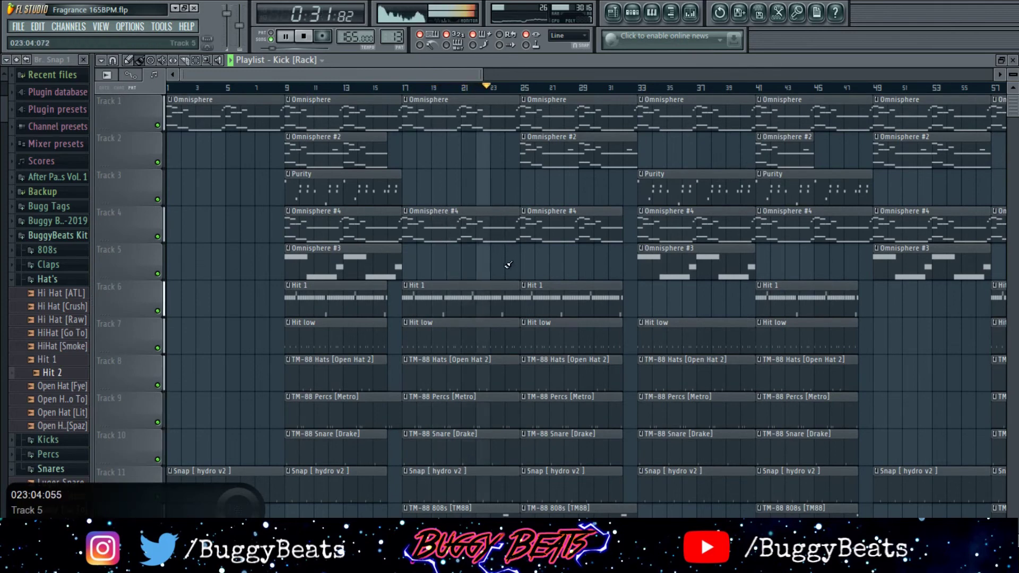
{"action": "scroll", "coordinate": [453, 268], "scroll_direction": "down", "scroll_amount": 1}
{"action": "scroll", "coordinate": [454, 268], "scroll_direction": "up", "scroll_amount": 1}
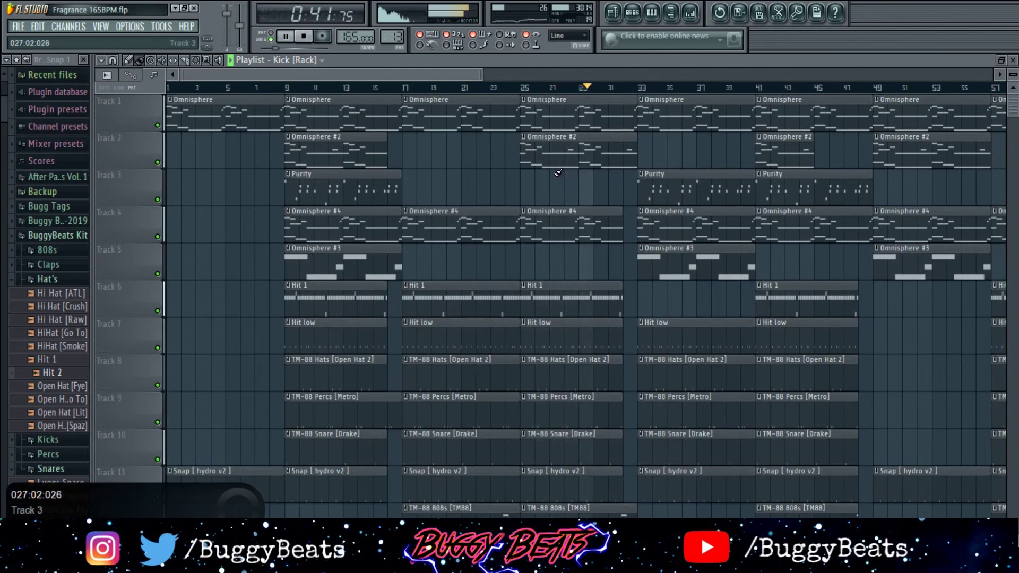
- Let the arrangement play to about 1:17, past bar 53, then stop it back at zero
{"action": "scroll", "coordinate": [611, 460], "scroll_direction": "down", "scroll_amount": 2}
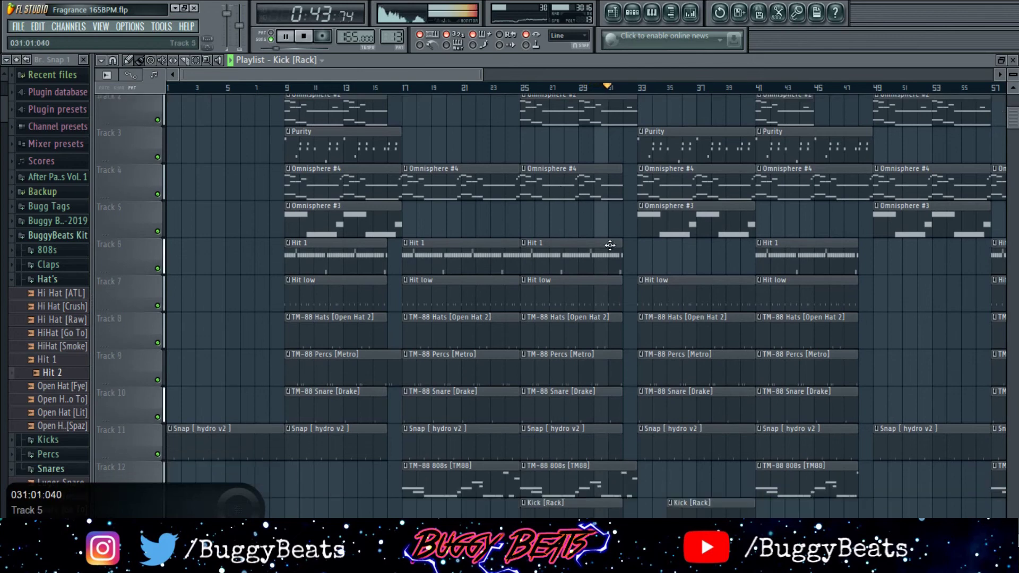
{"action": "scroll", "coordinate": [611, 460], "scroll_direction": "up", "scroll_amount": 2}
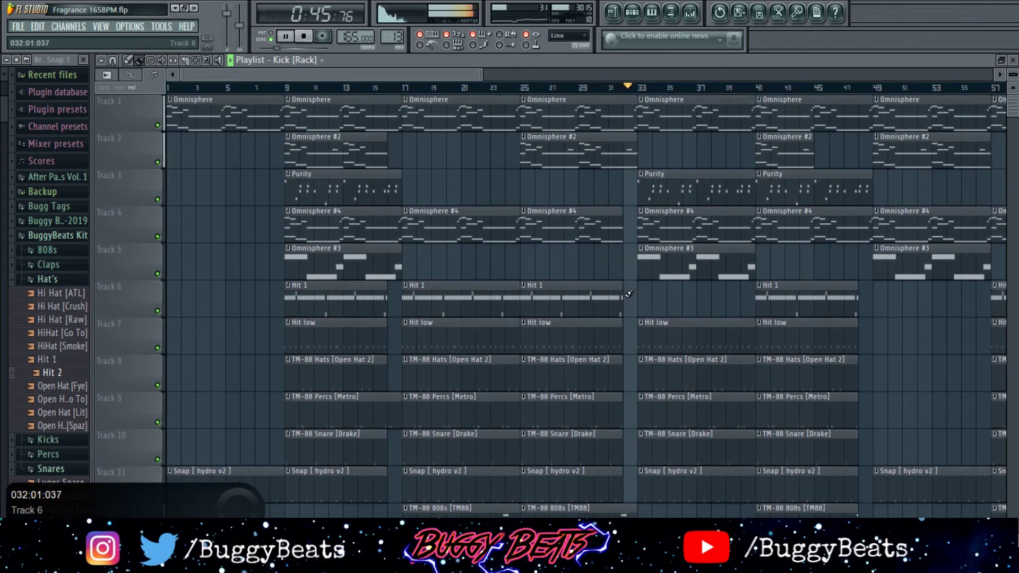
{"action": "scroll", "coordinate": [694, 448], "scroll_direction": "down", "scroll_amount": 2}
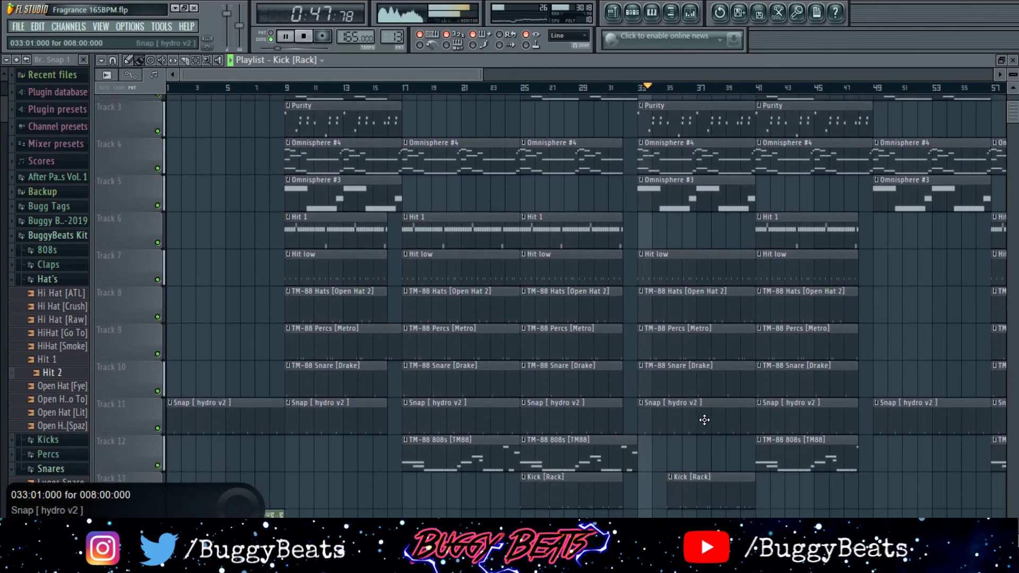
{"action": "scroll", "coordinate": [706, 419], "scroll_direction": "up", "scroll_amount": 2}
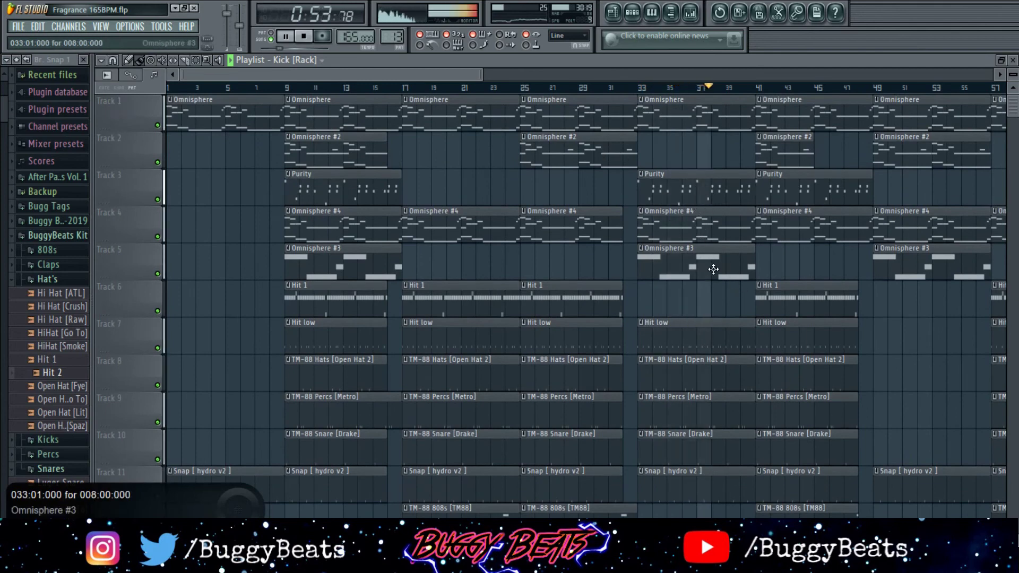
{"action": "scroll", "coordinate": [713, 269], "scroll_direction": "down", "scroll_amount": 1}
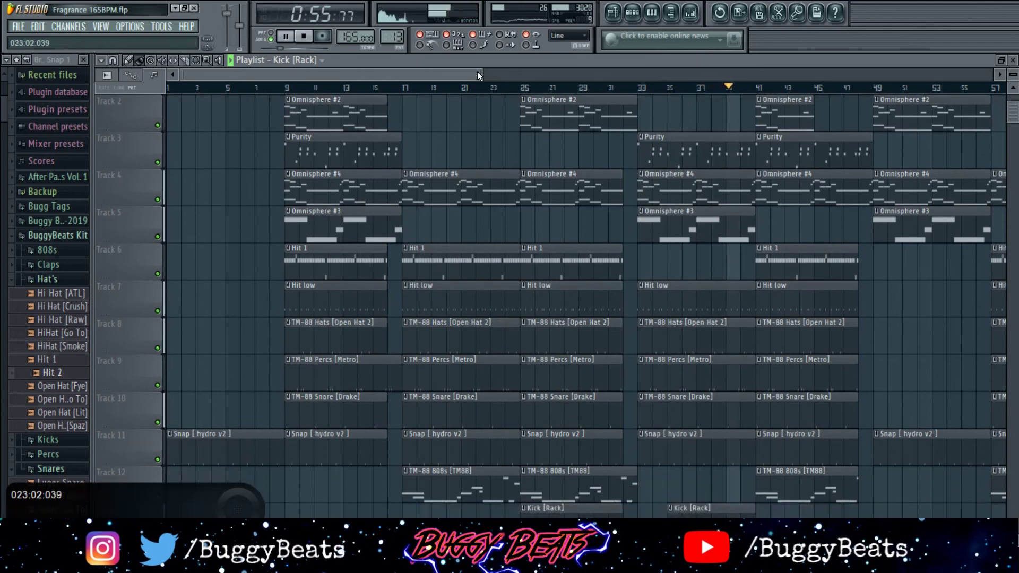
{"action": "scroll", "coordinate": [577, 456], "scroll_direction": "down", "scroll_amount": 2}
{"action": "scroll", "coordinate": [576, 468], "scroll_direction": "up", "scroll_amount": 1}
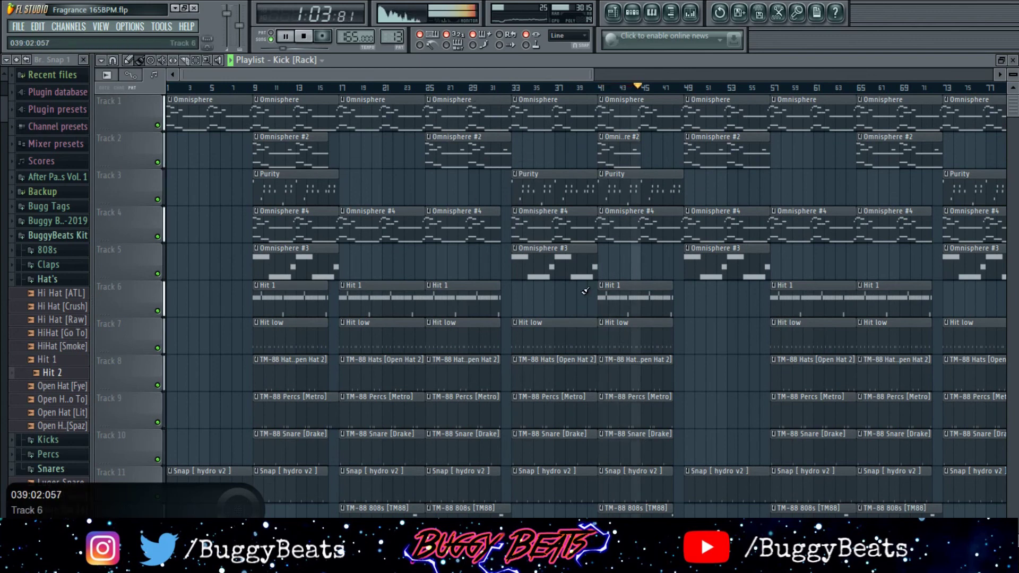
{"action": "left_click_drag", "start_coordinate": [559, 78], "coordinate": [590, 73]}
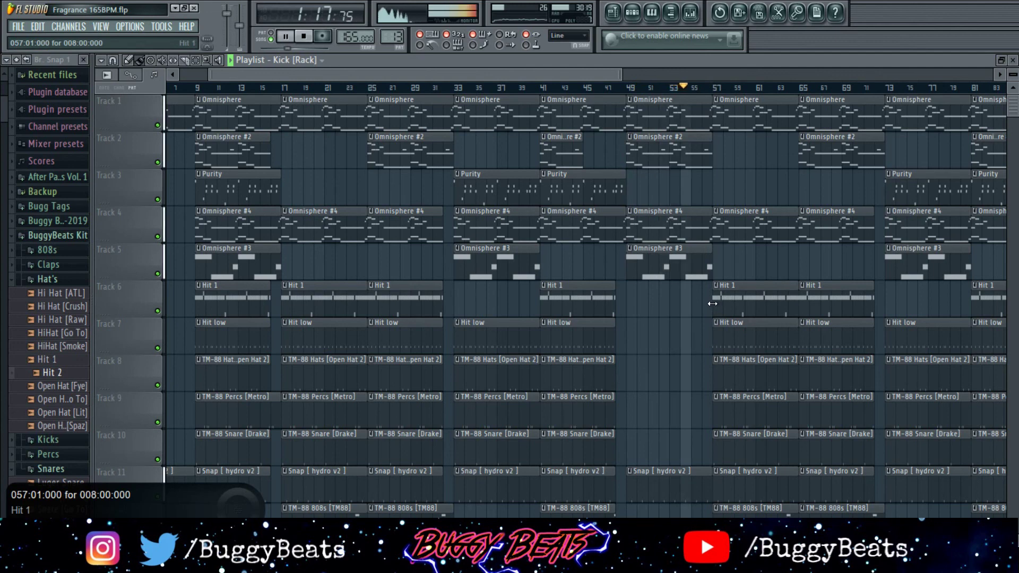
{"action": "left_click", "coordinate": [302, 38]}
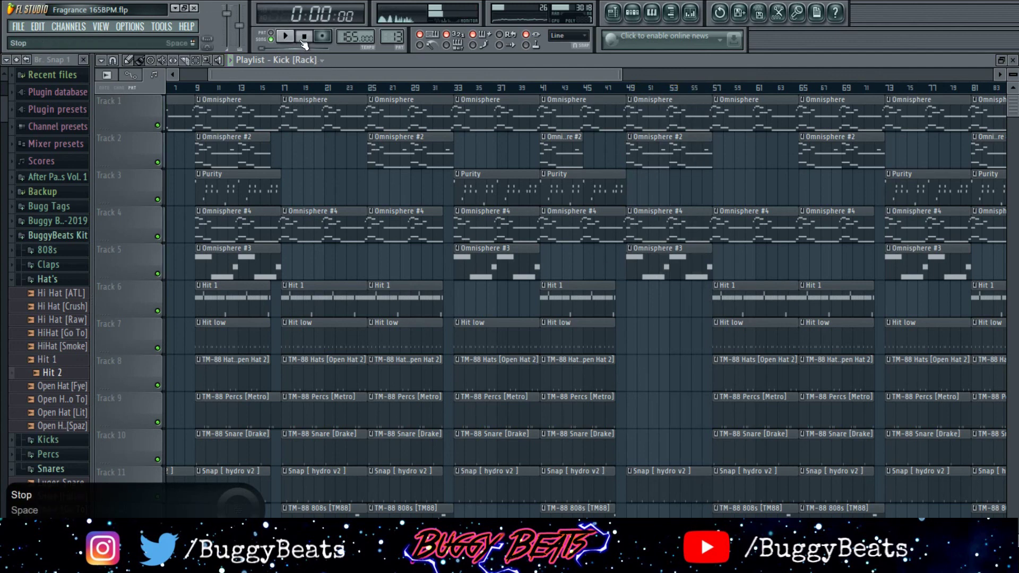